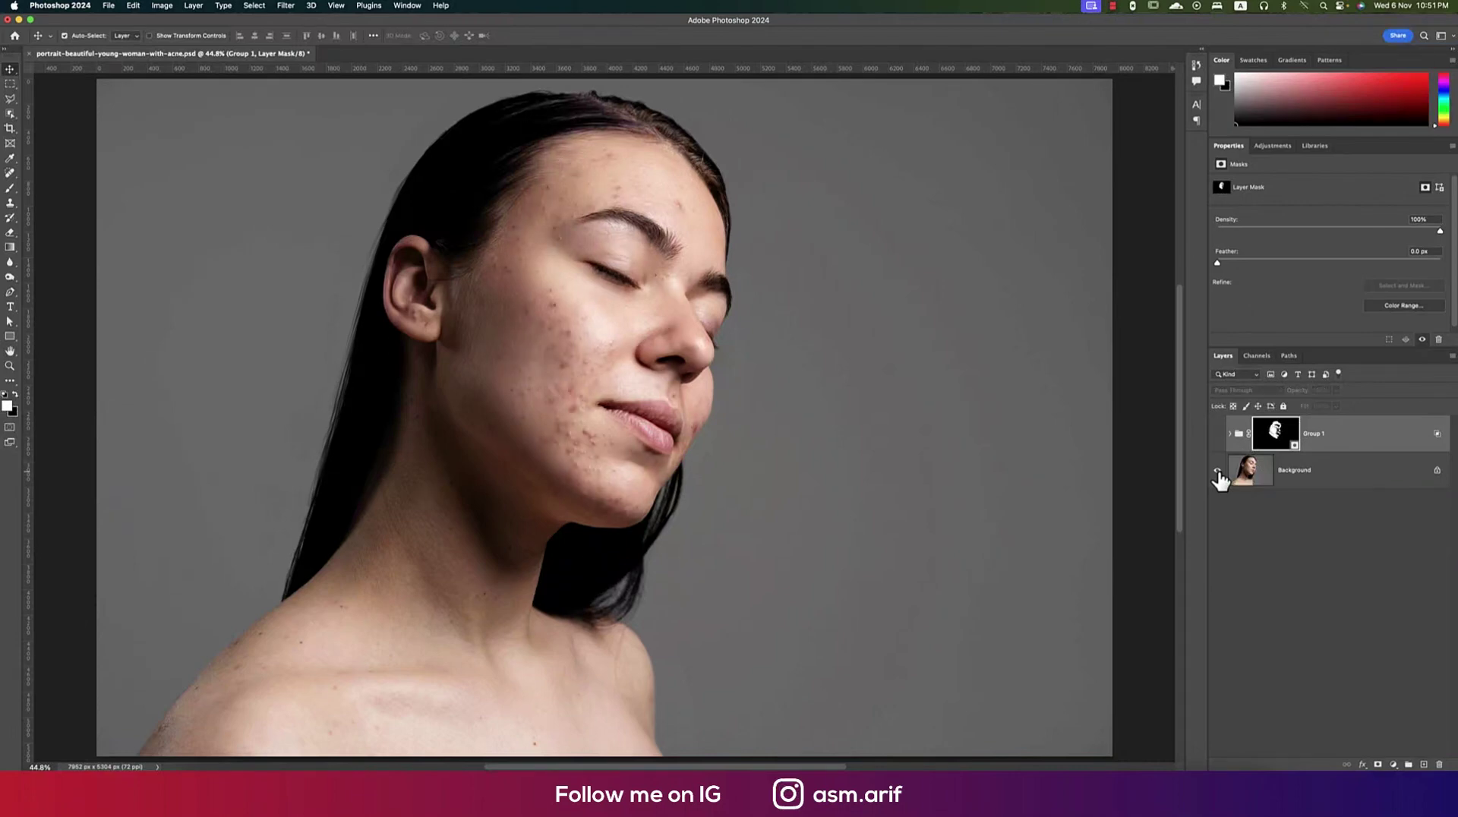
{"action": "left_click", "coordinate": [1217, 471], "text": "alt"}
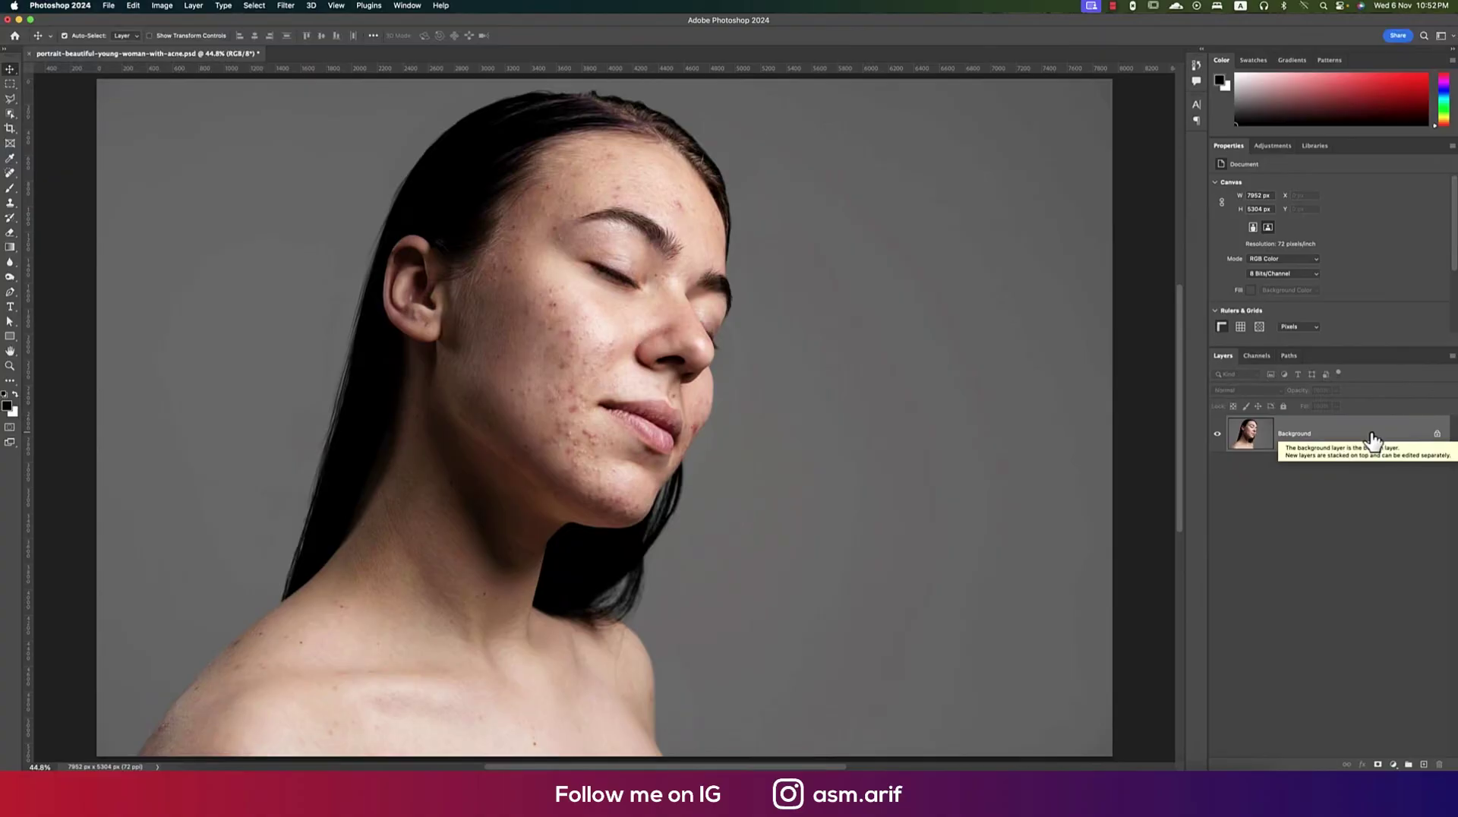
- Duplicate the Background twice, hide Layer 1 copy, and convert Layer 1 to a smart object
{"action": "key", "text": "super+j"}
{"action": "key", "text": "super+j"}
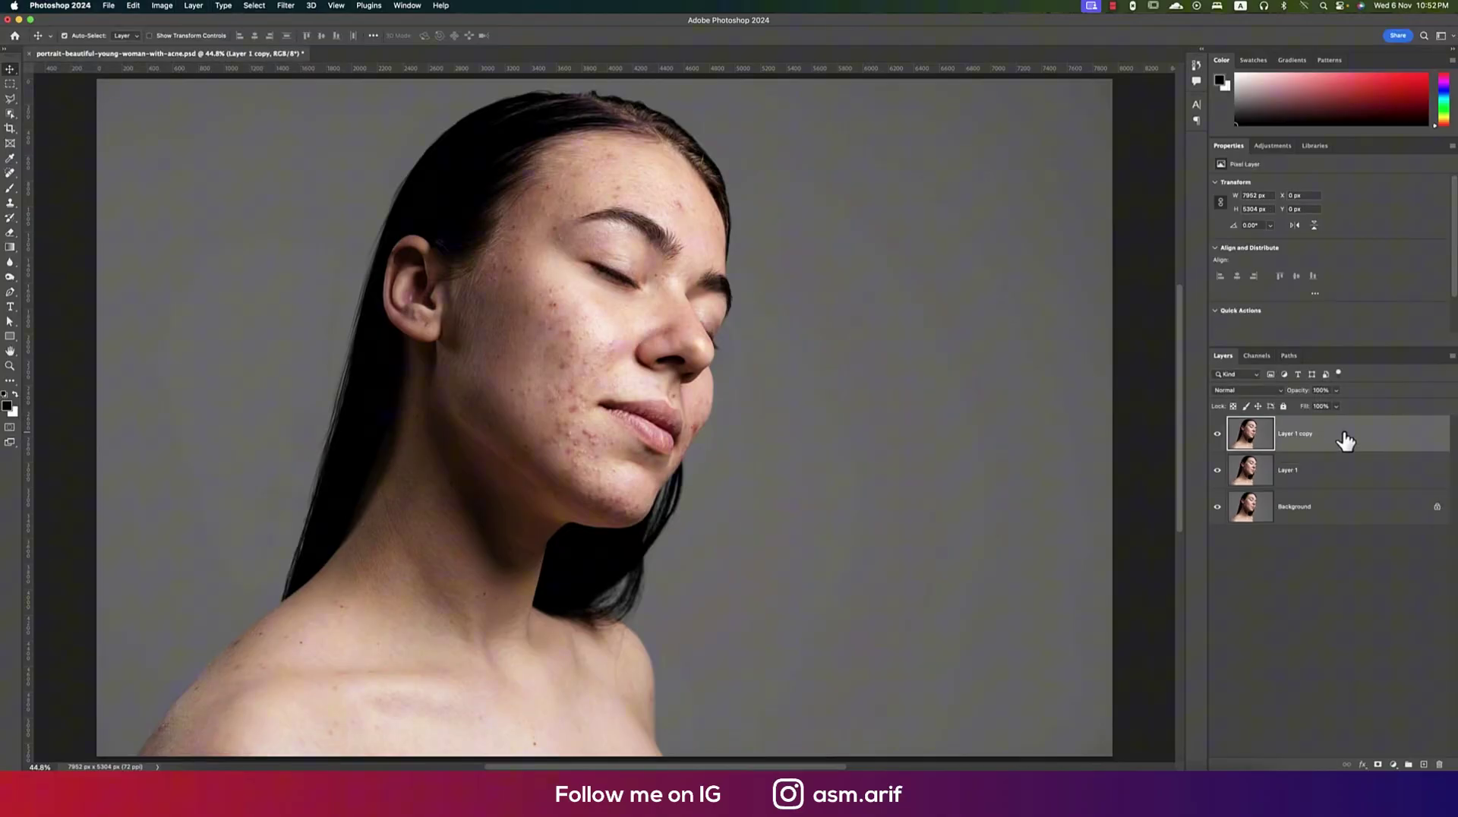
{"action": "left_click", "coordinate": [1217, 434]}
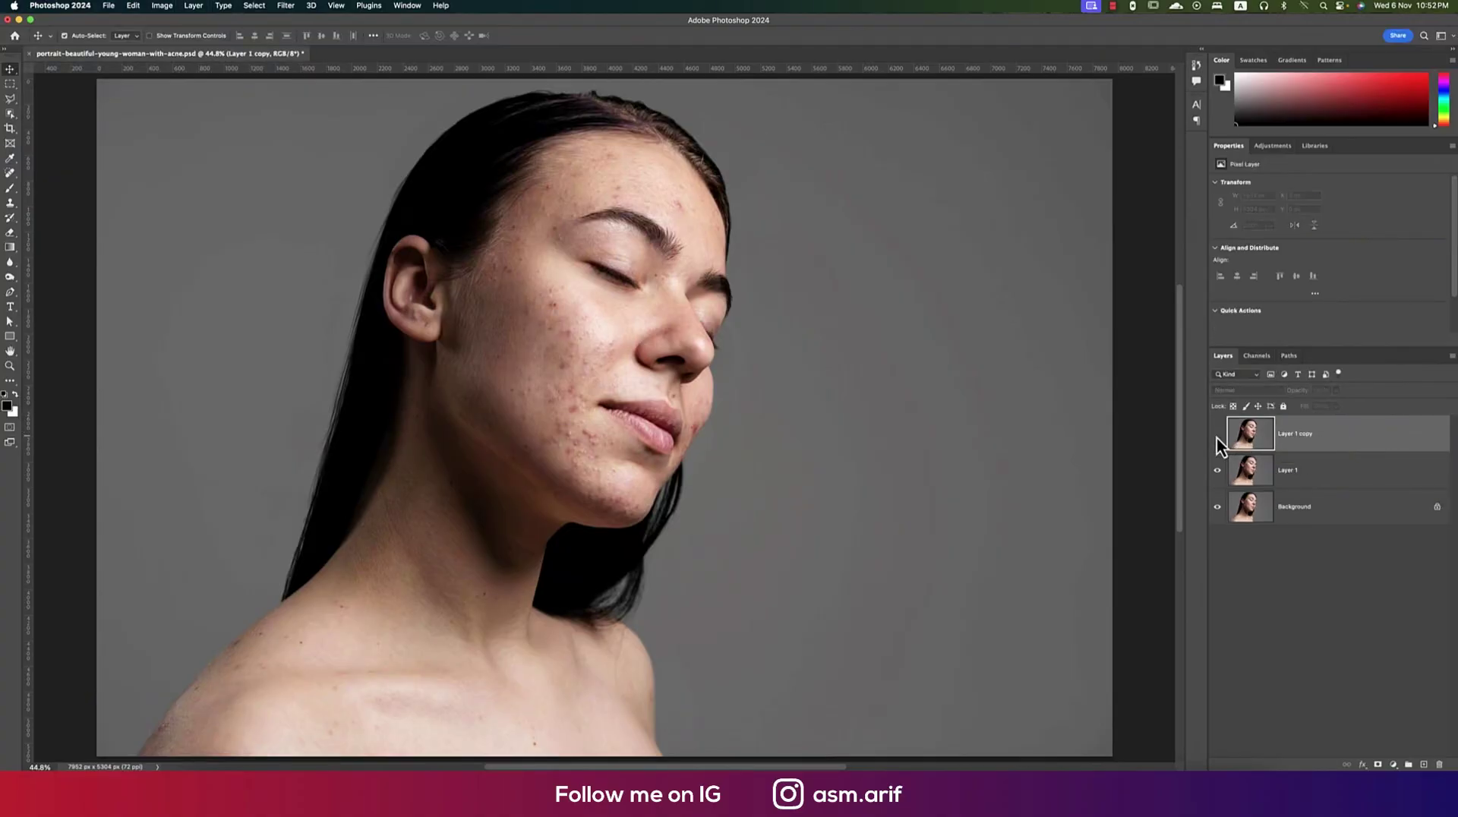
{"action": "left_click", "coordinate": [1318, 482]}
{"action": "right_click", "coordinate": [1336, 470]}
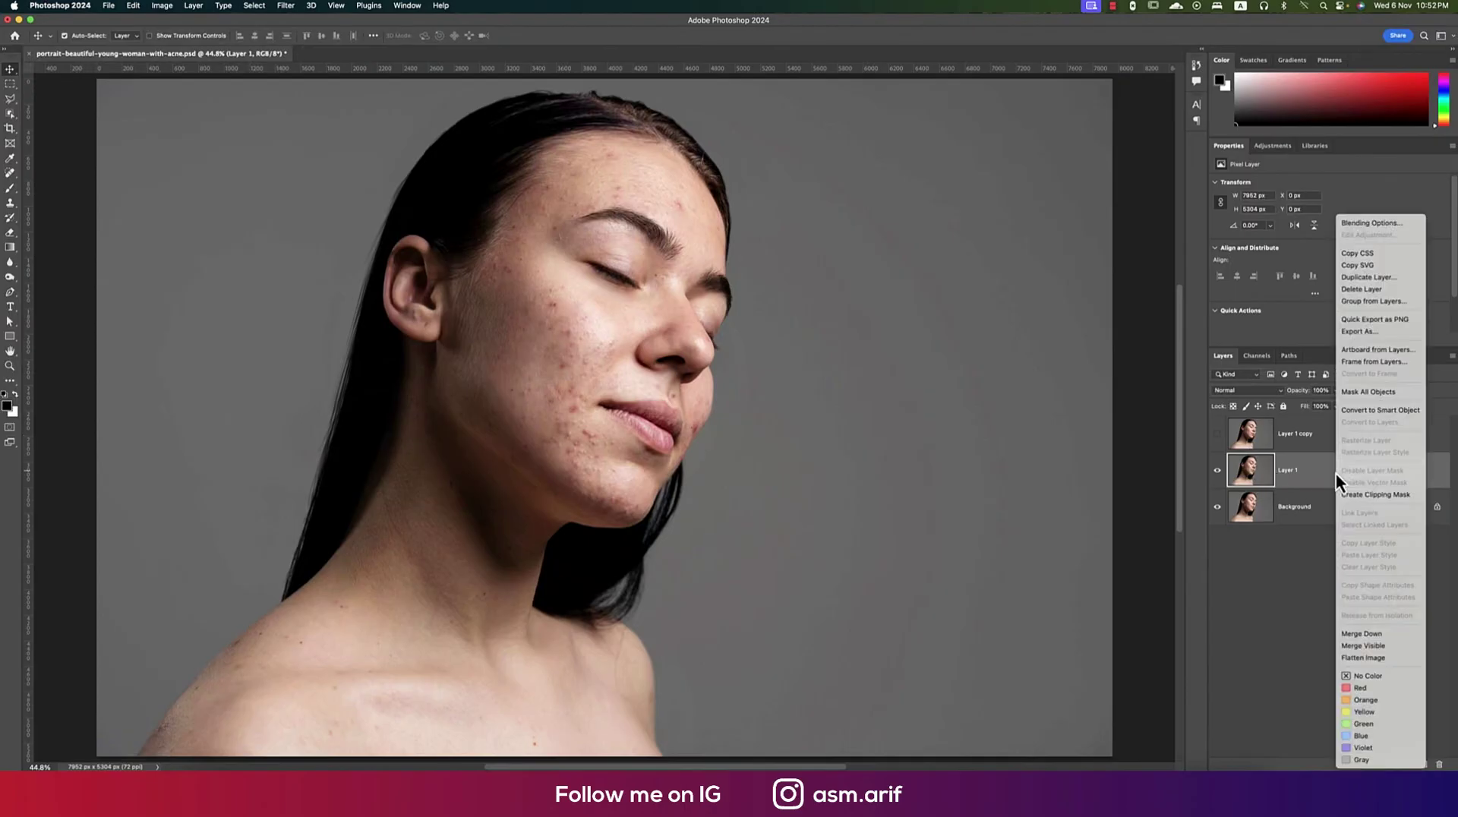
{"action": "left_click", "coordinate": [1356, 411]}
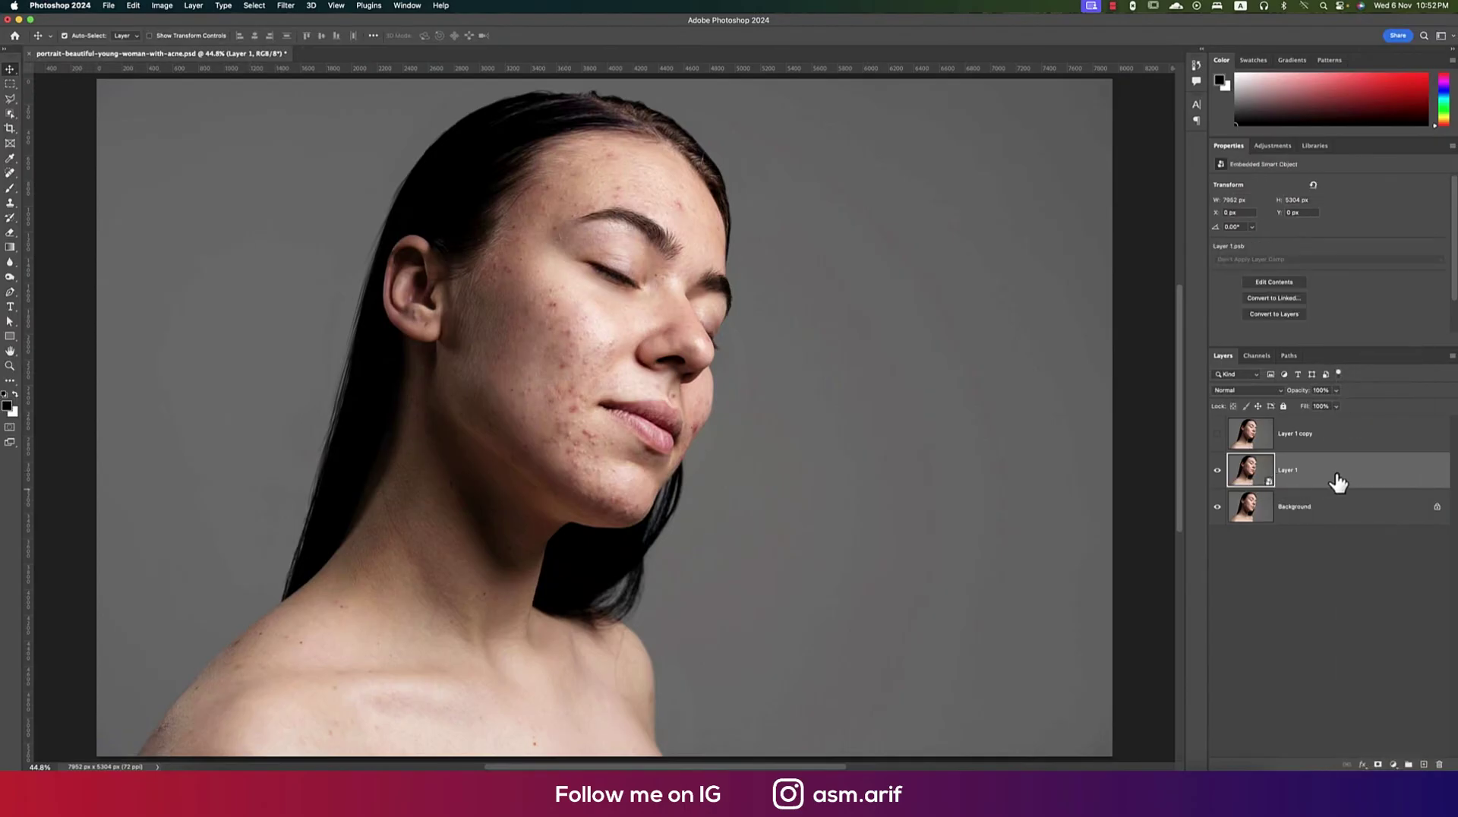
- Apply a Median filter with a 105 px radius to Layer 1 as a smart filter
{"action": "left_click", "coordinate": [285, 5]}
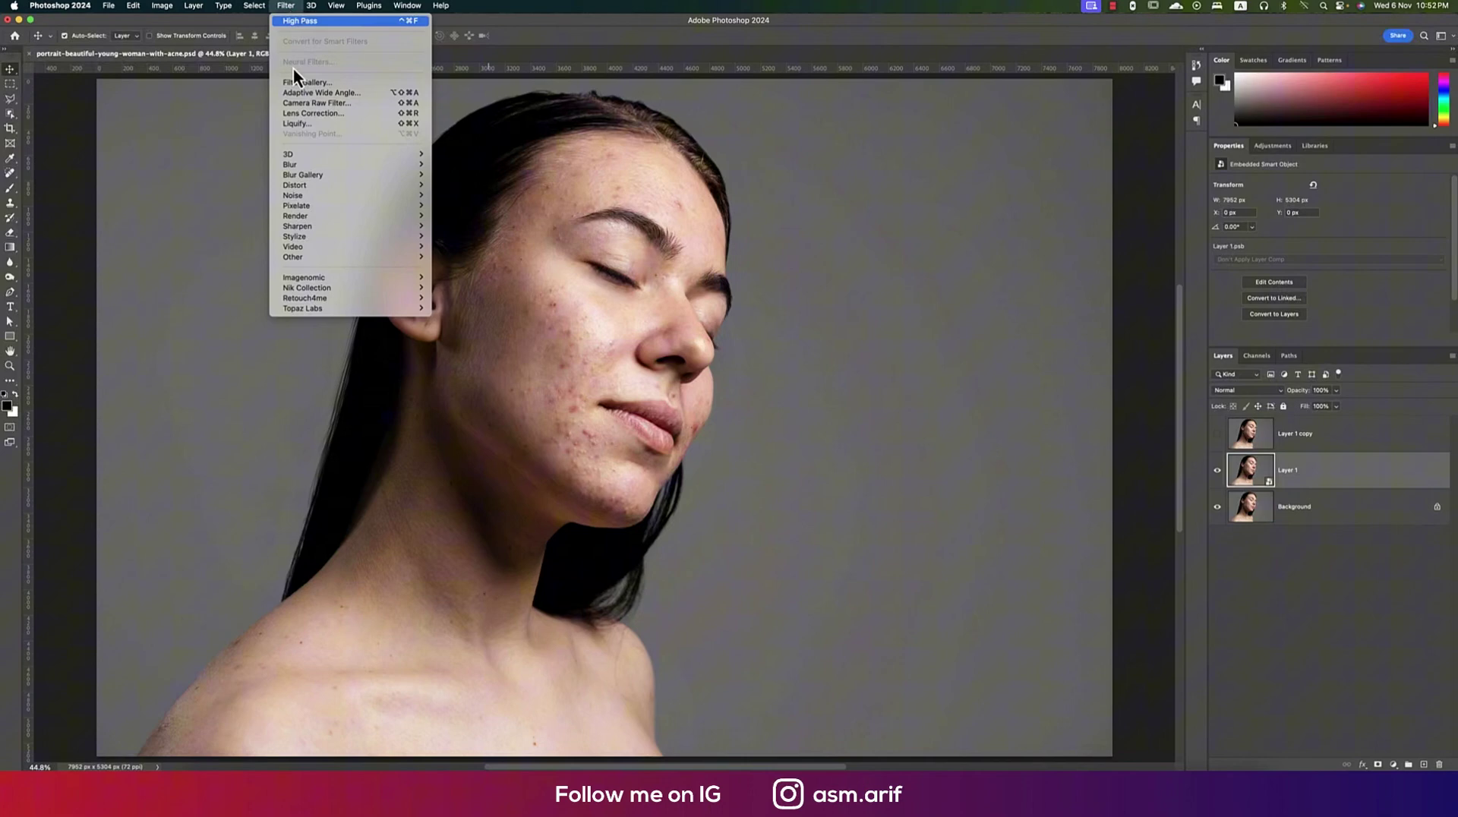
{"action": "mouse_move", "coordinate": [328, 196]}
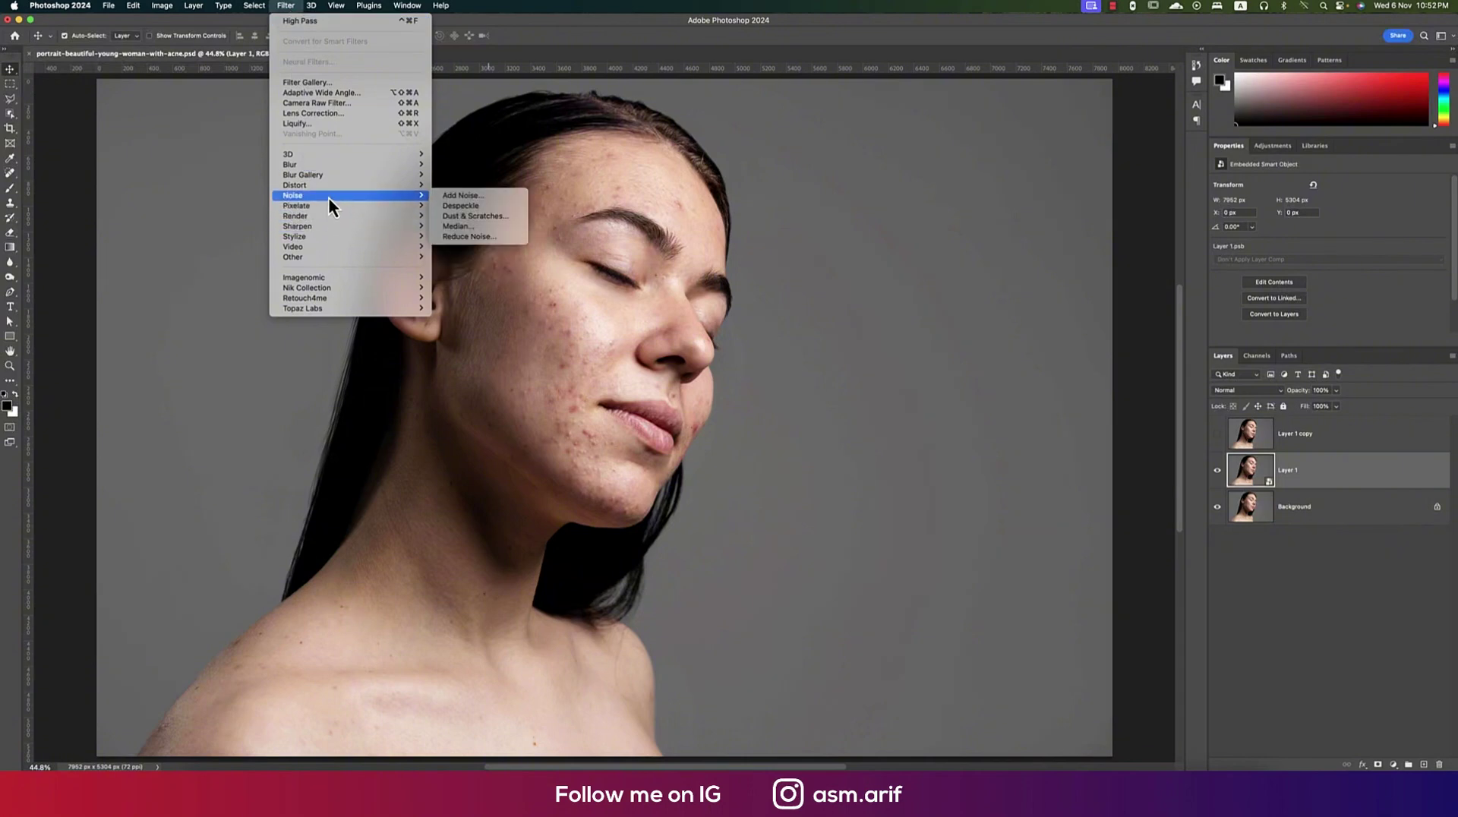
{"action": "left_click", "coordinate": [468, 226]}
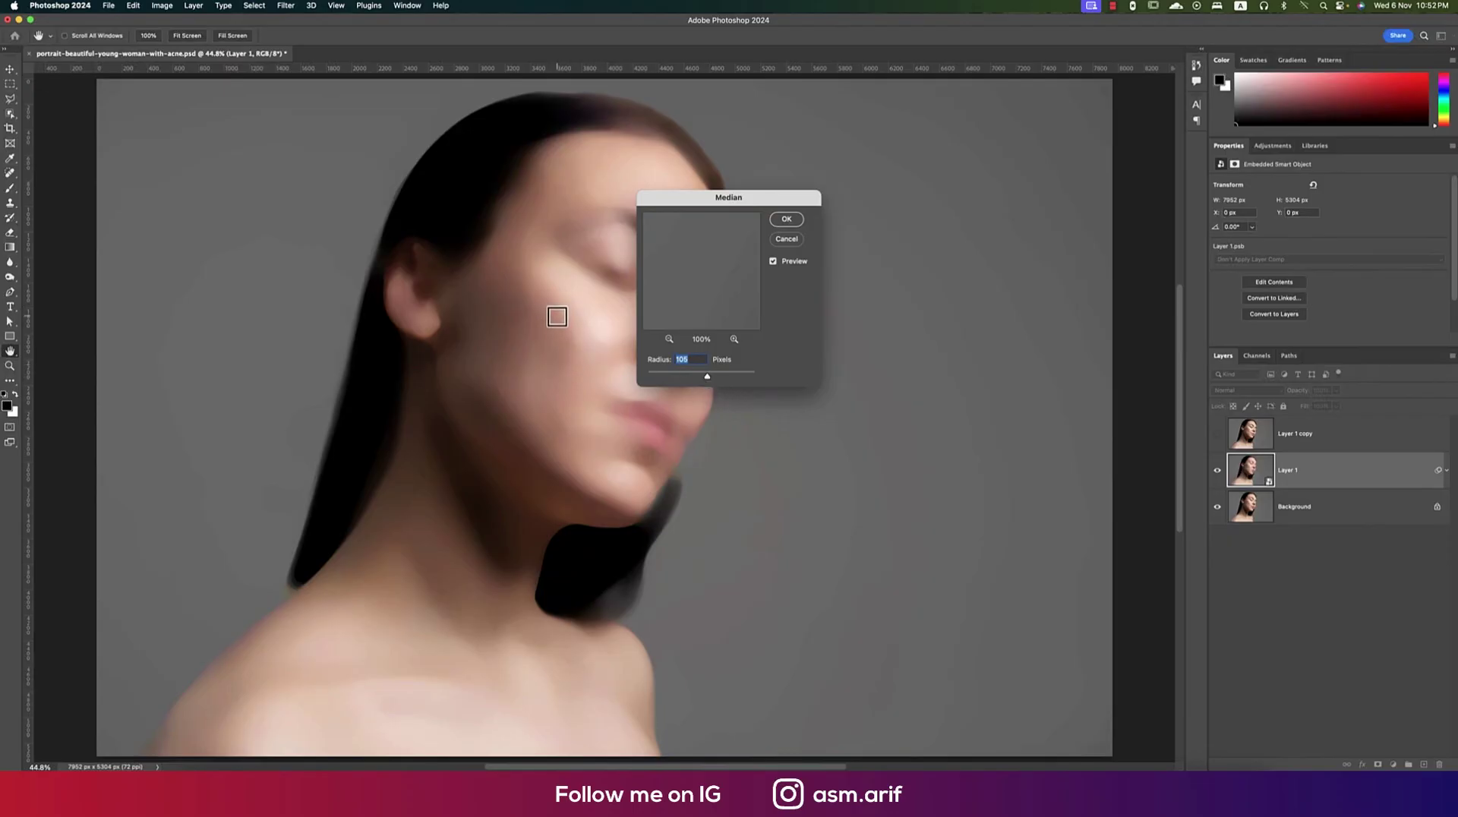
{"action": "left_click", "coordinate": [789, 222]}
- Add Uniform monochromatic noise at amount 8% to Layer 1
{"action": "left_click", "coordinate": [286, 9]}
{"action": "mouse_move", "coordinate": [357, 197]}
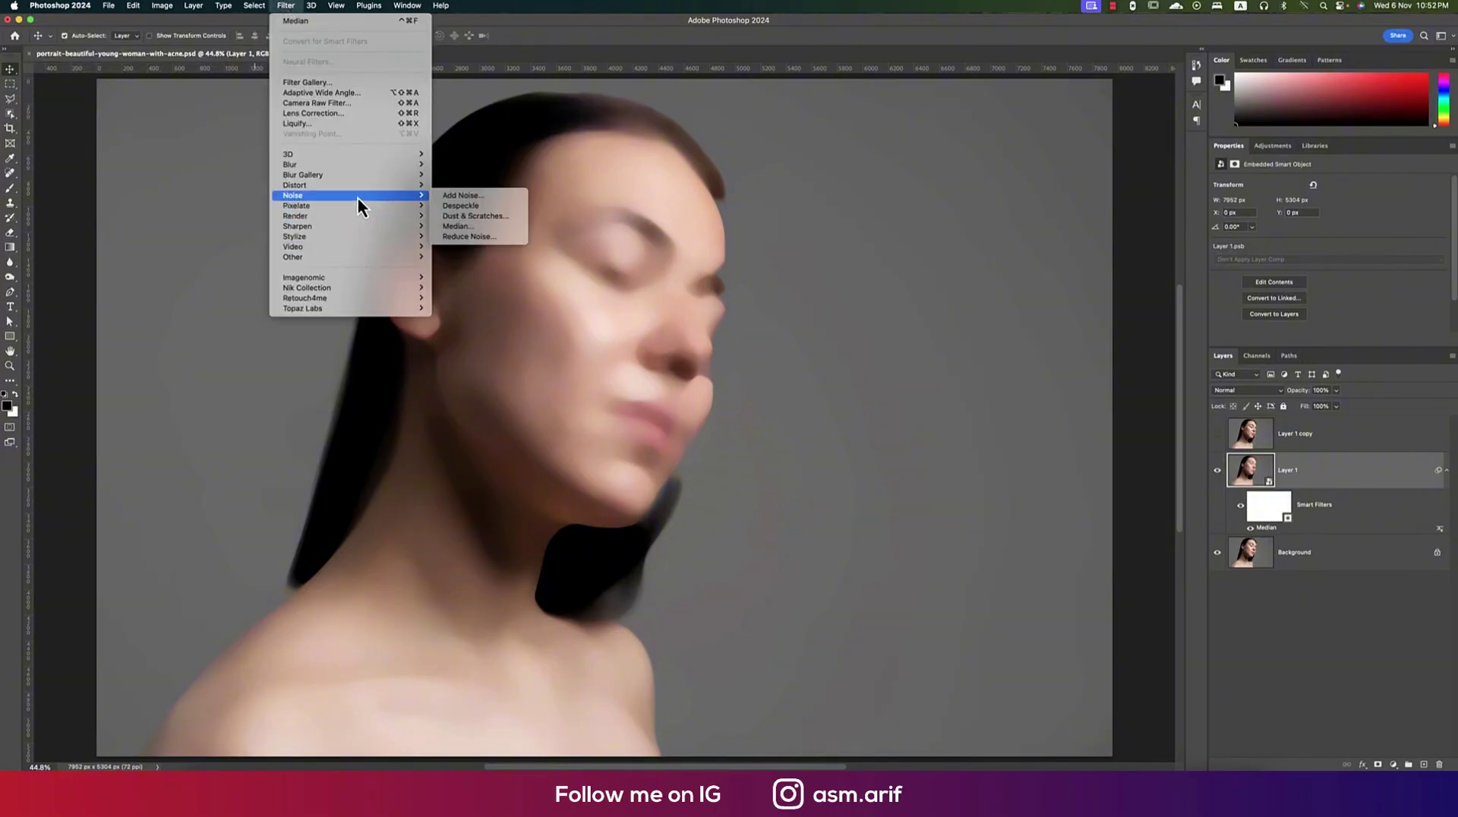
{"action": "left_click", "coordinate": [471, 198]}
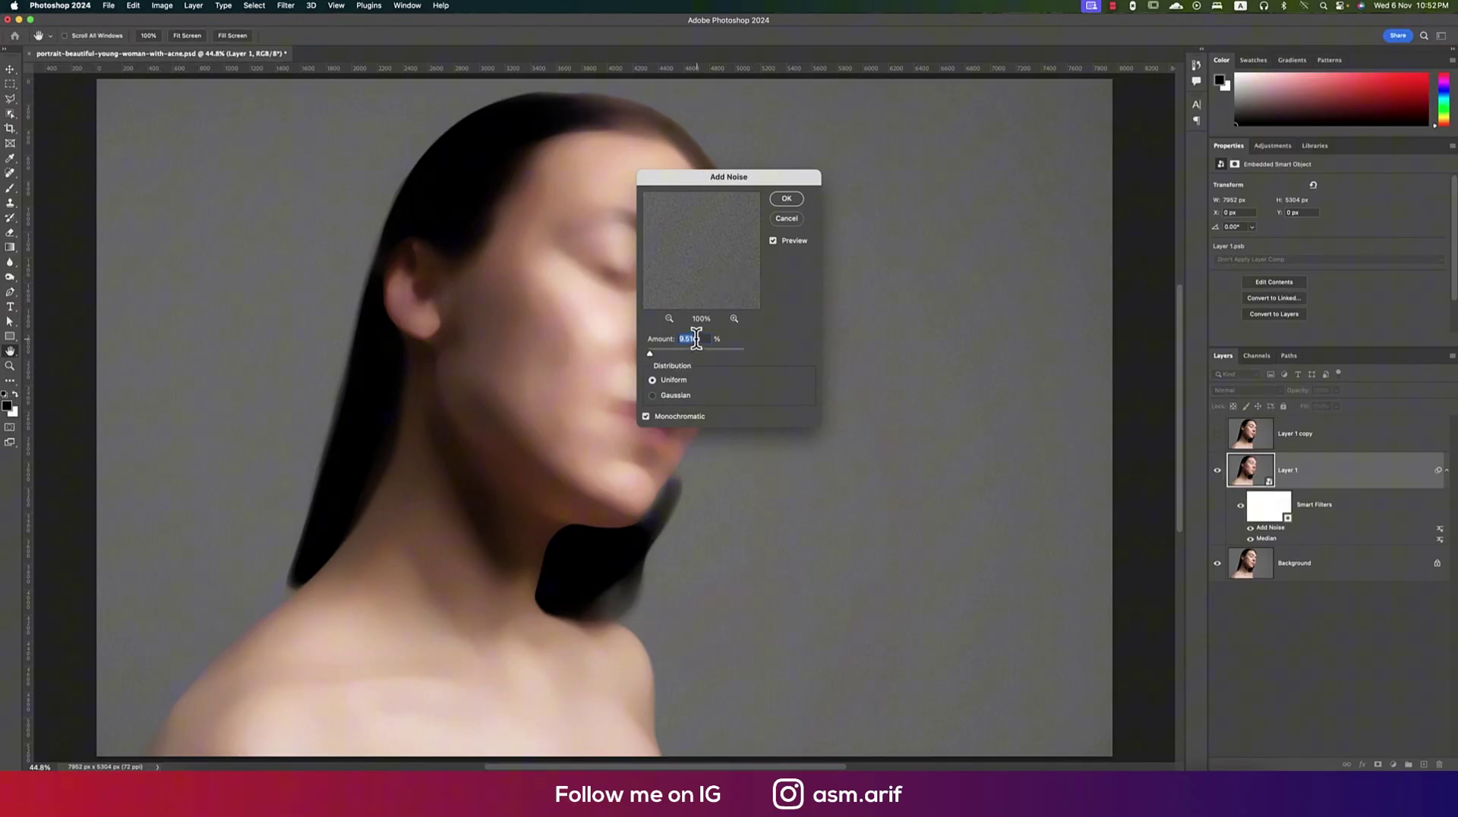
{"action": "type", "text": "8"}
{"action": "left_click", "coordinate": [786, 198]}
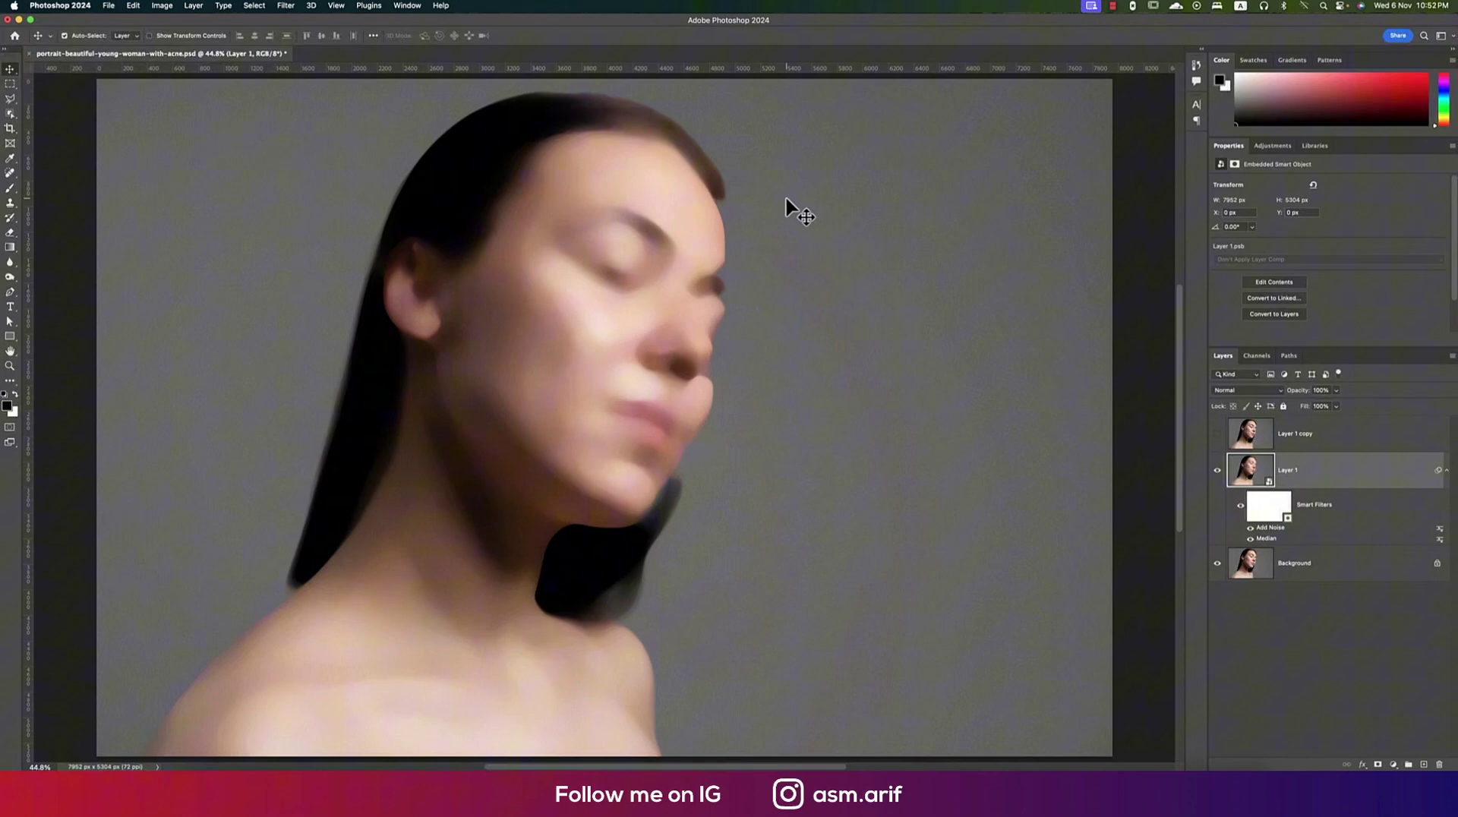
- Apply a Gaussian Blur of radius 1.8 px to Layer 1
{"action": "left_click", "coordinate": [286, 6]}
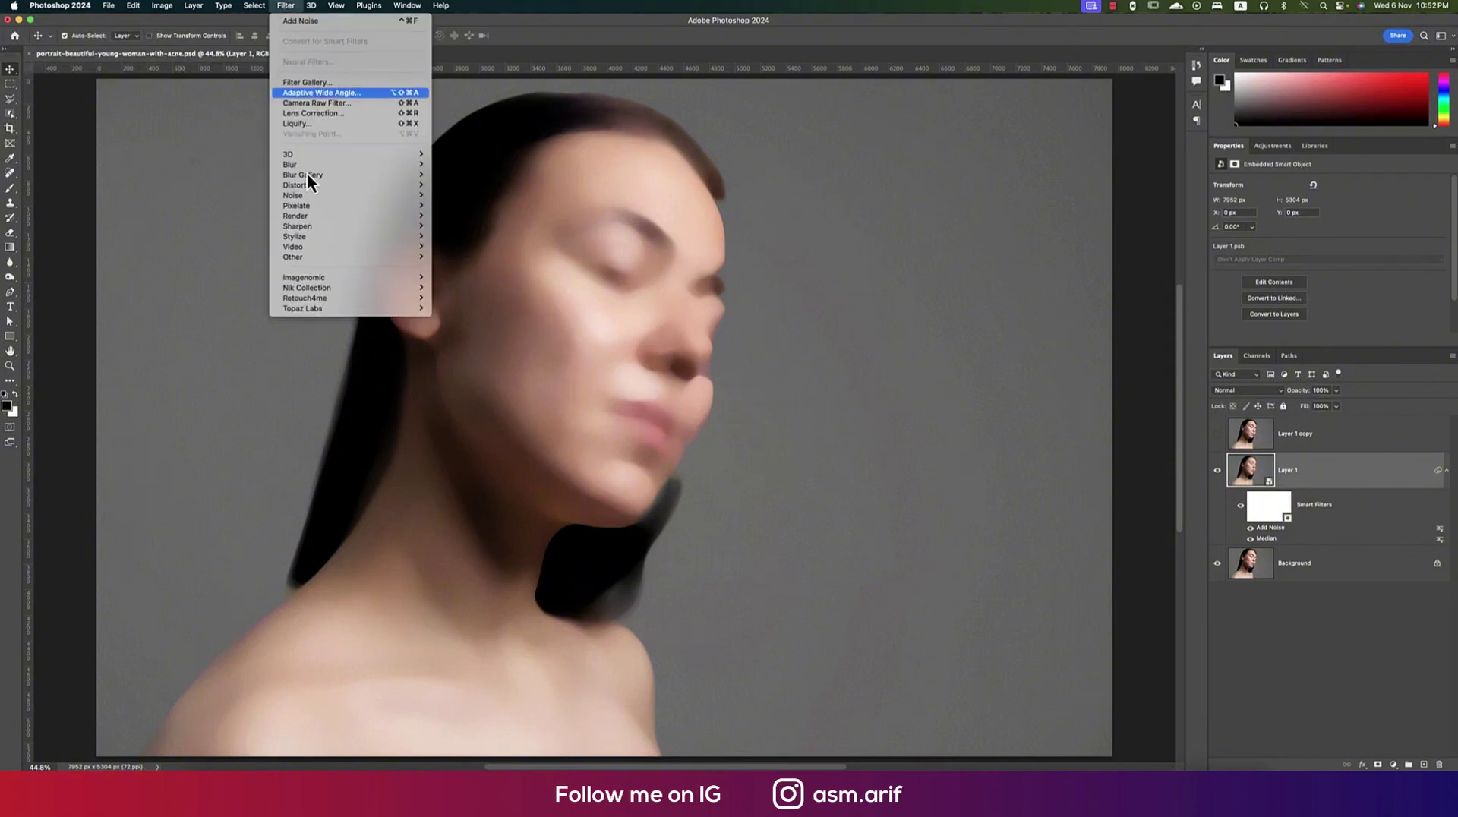
{"action": "mouse_move", "coordinate": [308, 200]}
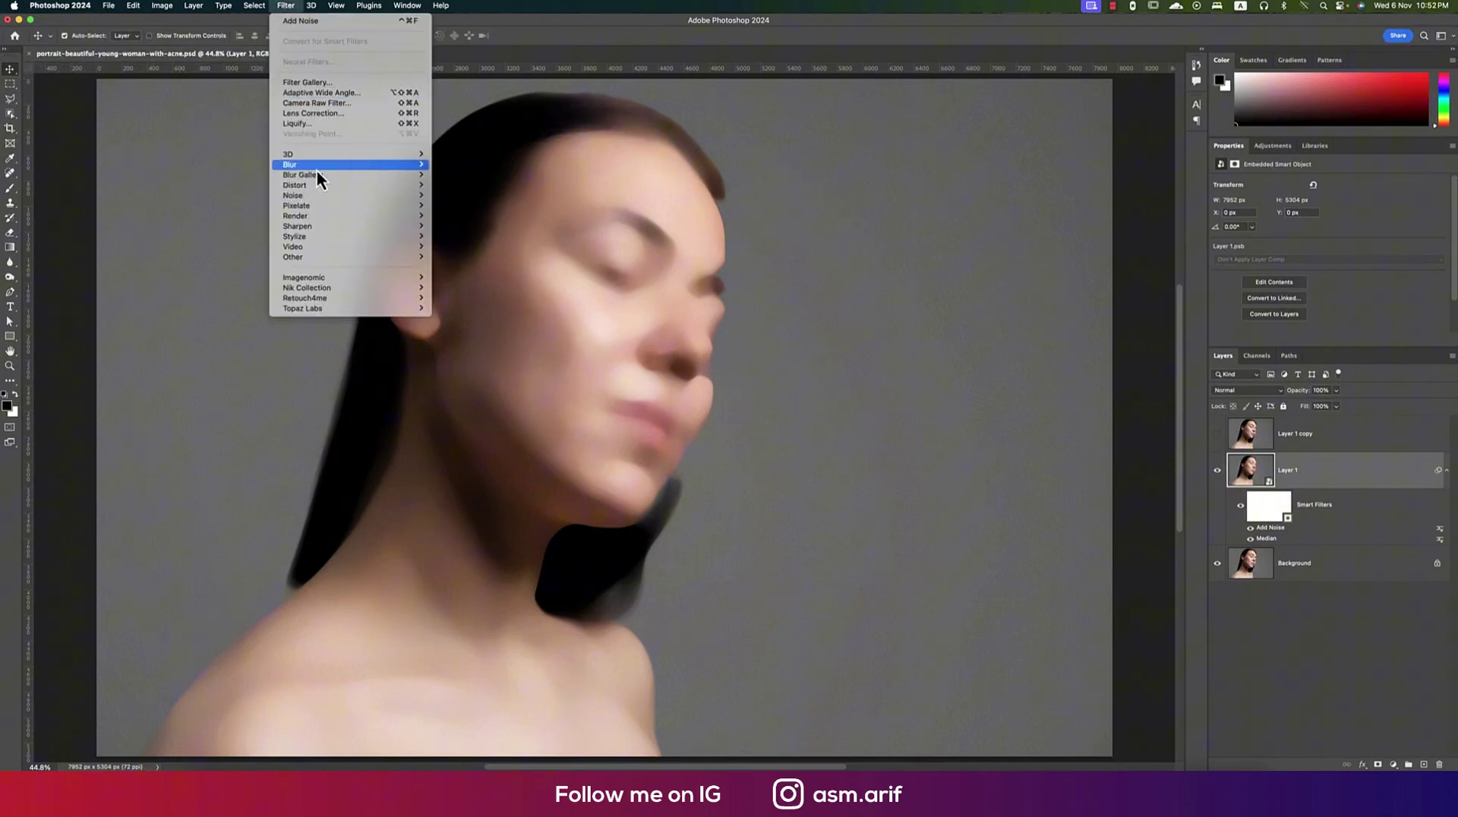
{"action": "mouse_move", "coordinate": [317, 165]}
{"action": "left_click", "coordinate": [466, 206]}
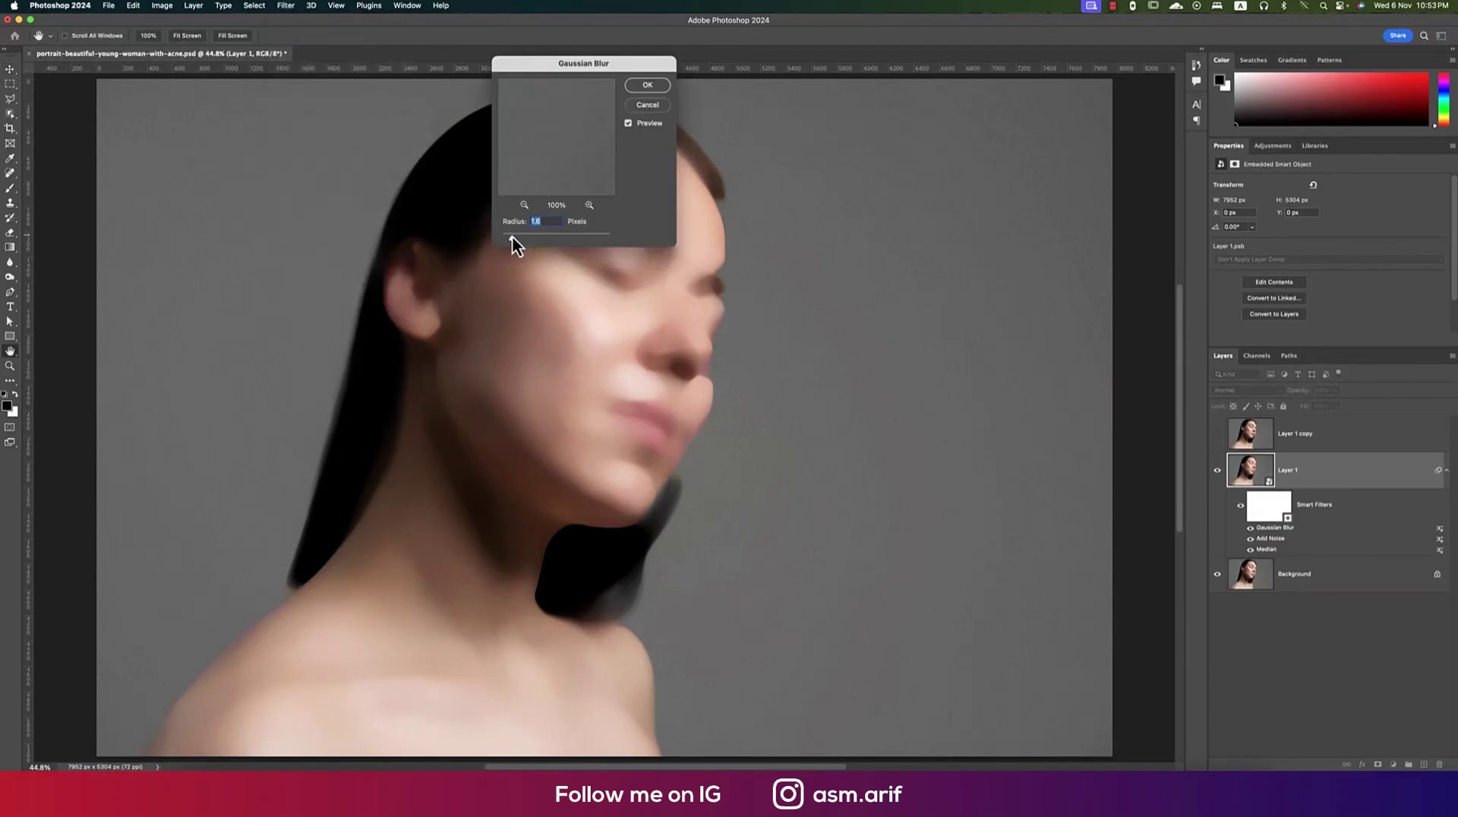
{"action": "left_click", "coordinate": [658, 90]}
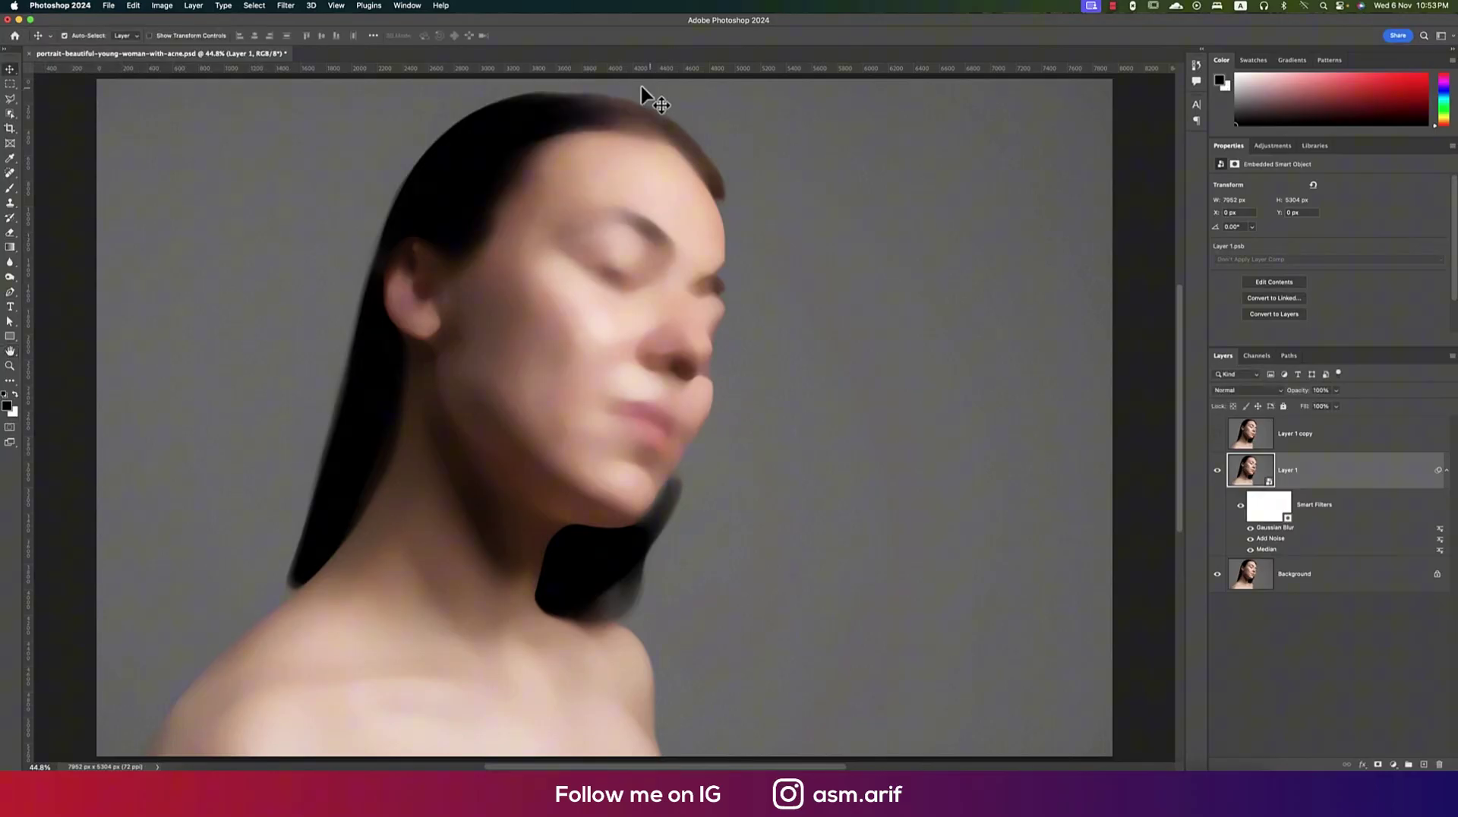
- Add a Solid Color fill layer set to 50% gray (#808080)
{"action": "left_click", "coordinate": [1395, 765]}
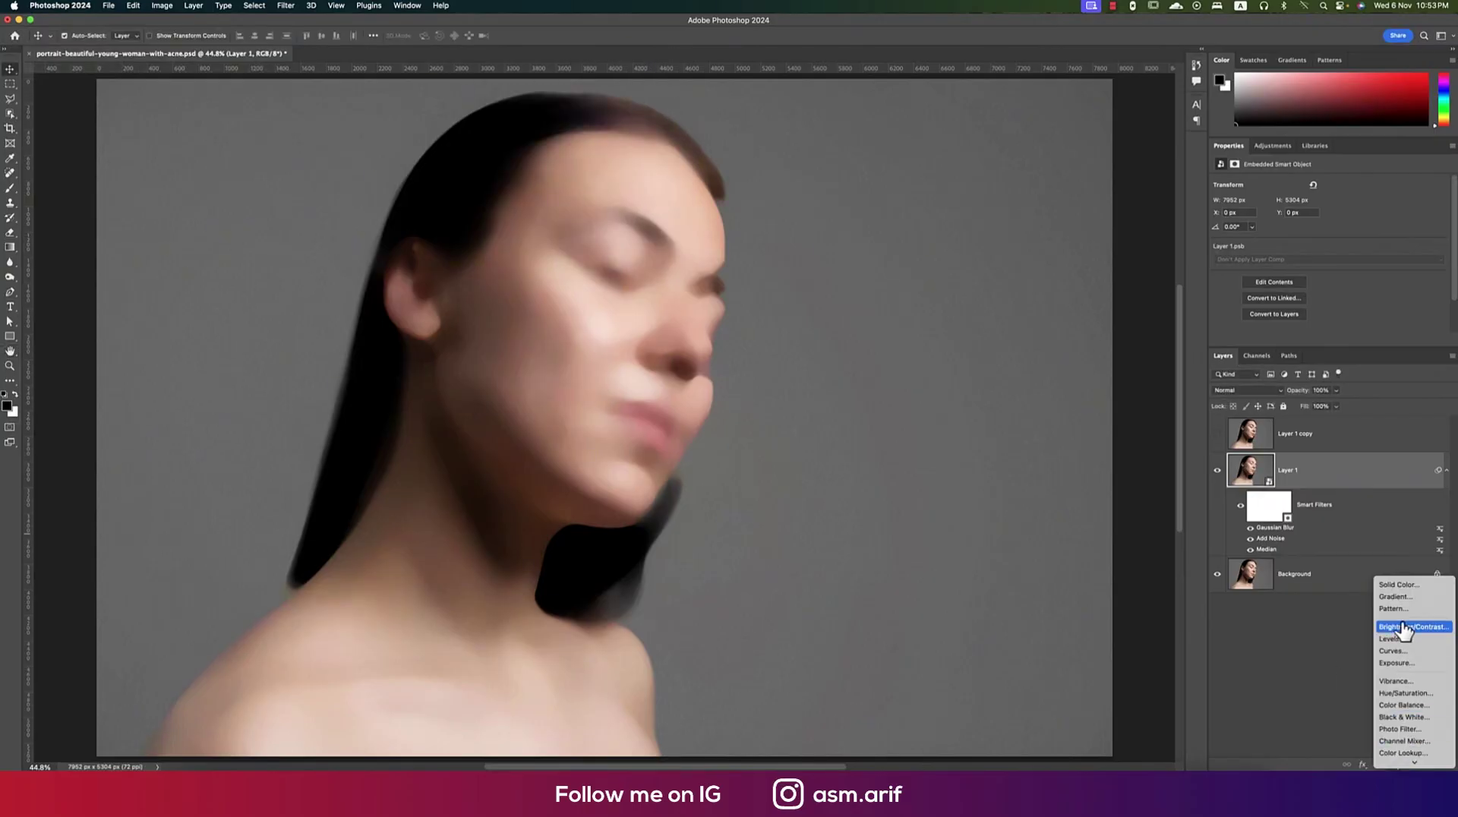
{"action": "left_click", "coordinate": [1401, 583]}
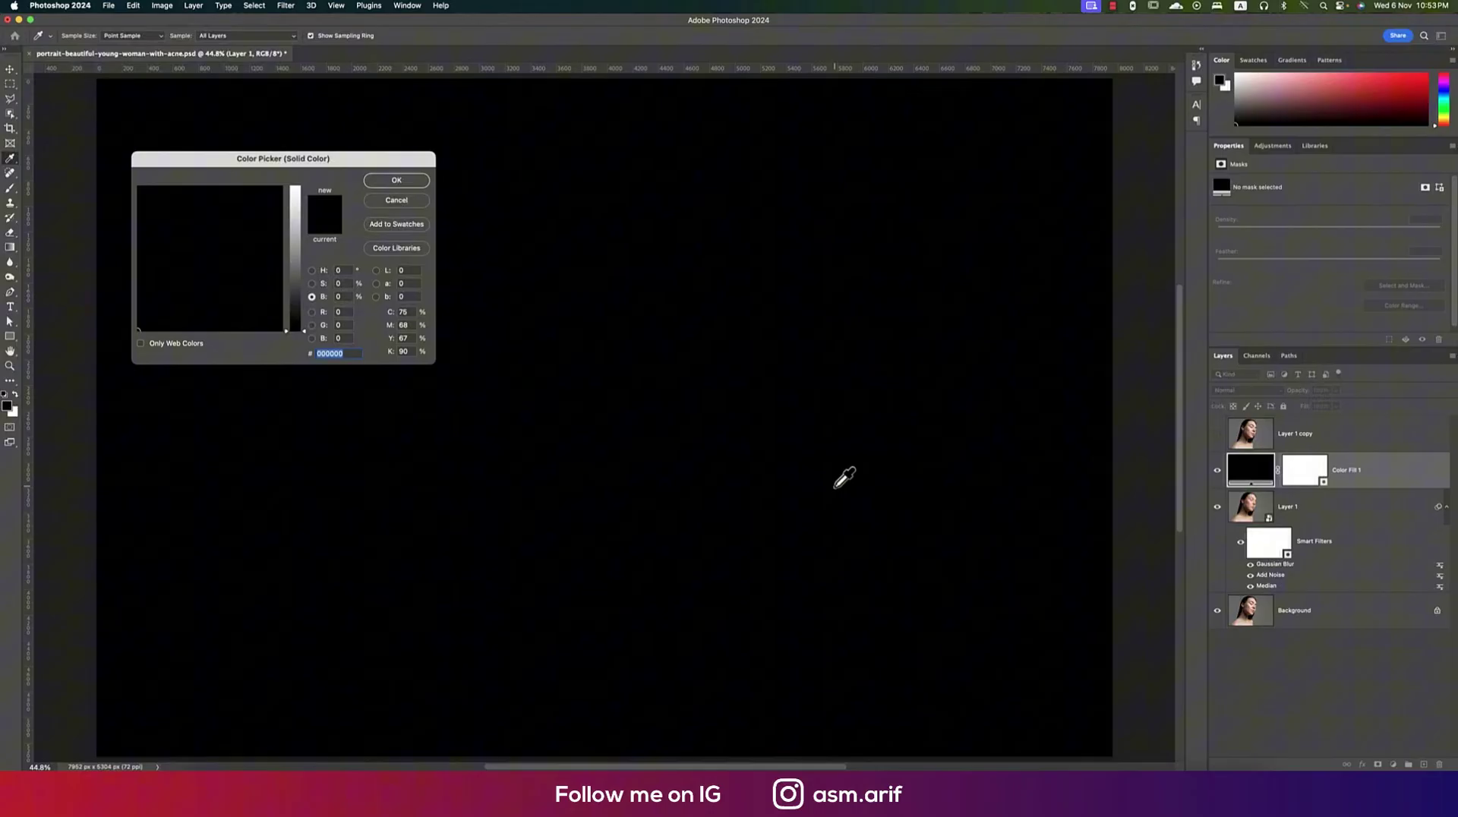
{"action": "left_click", "coordinate": [401, 182]}
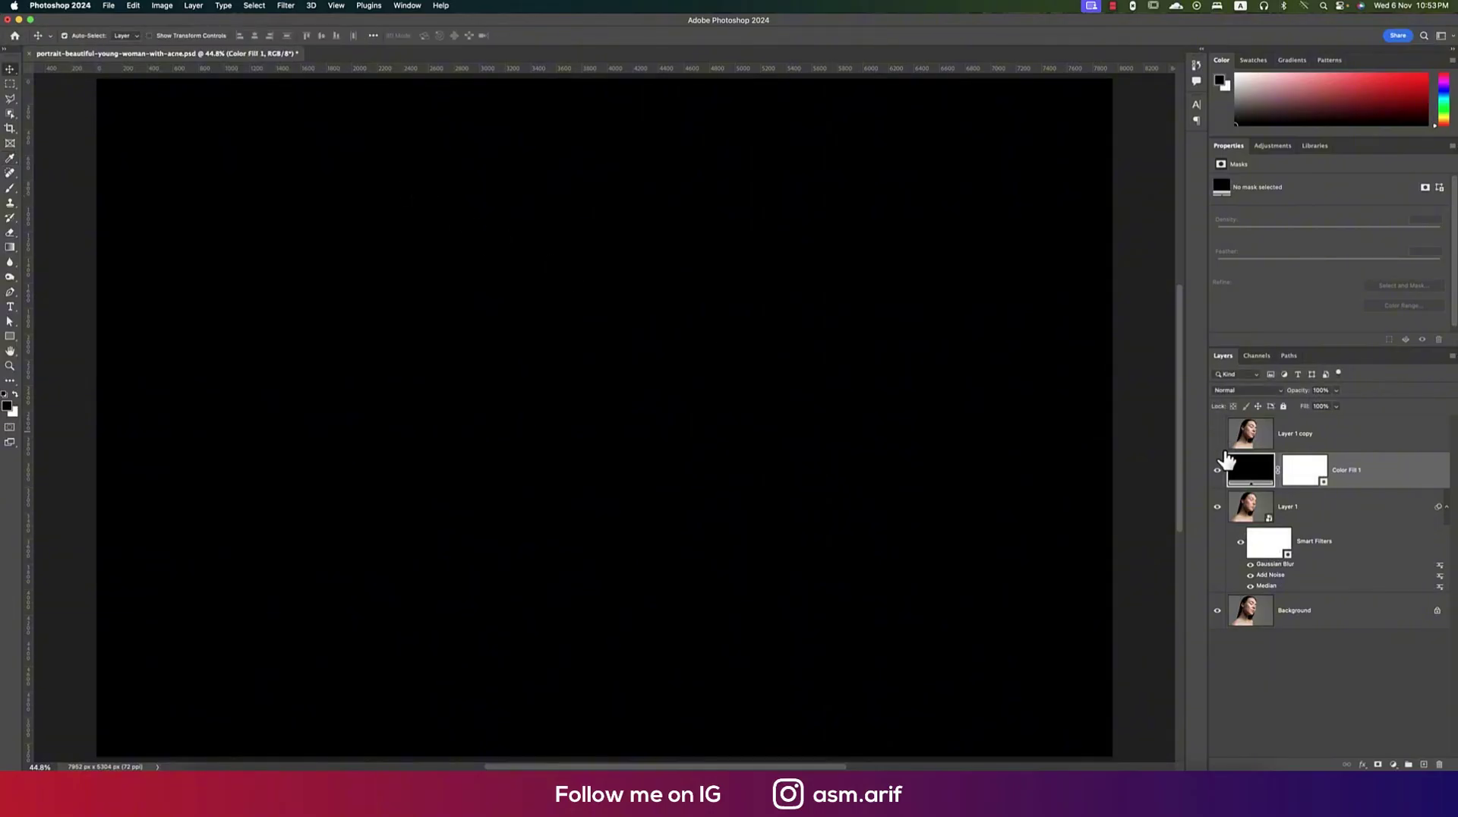
{"action": "double_click", "coordinate": [1255, 468]}
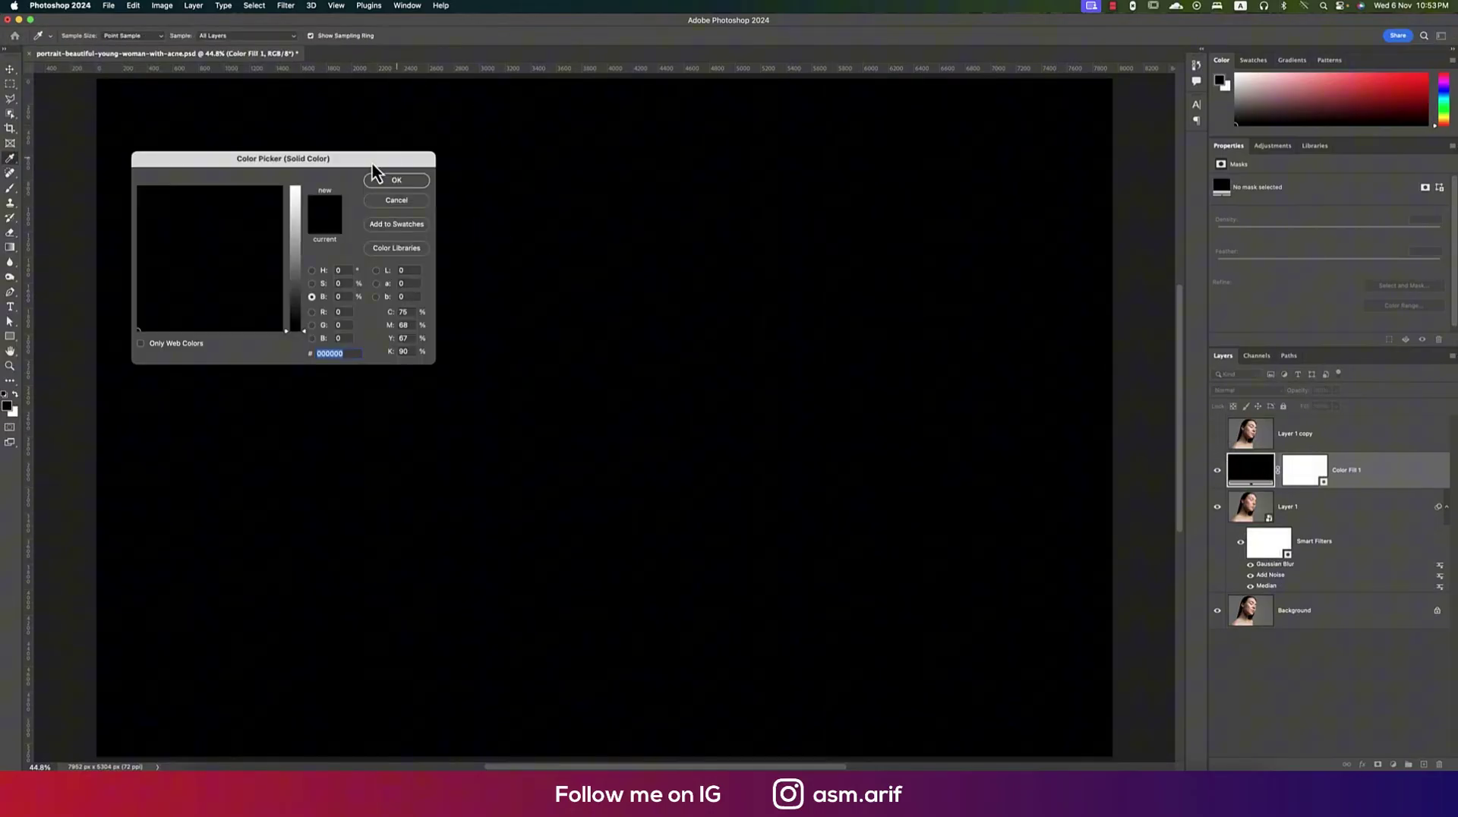
{"action": "left_click_drag", "start_coordinate": [355, 163], "coordinate": [864, 175]}
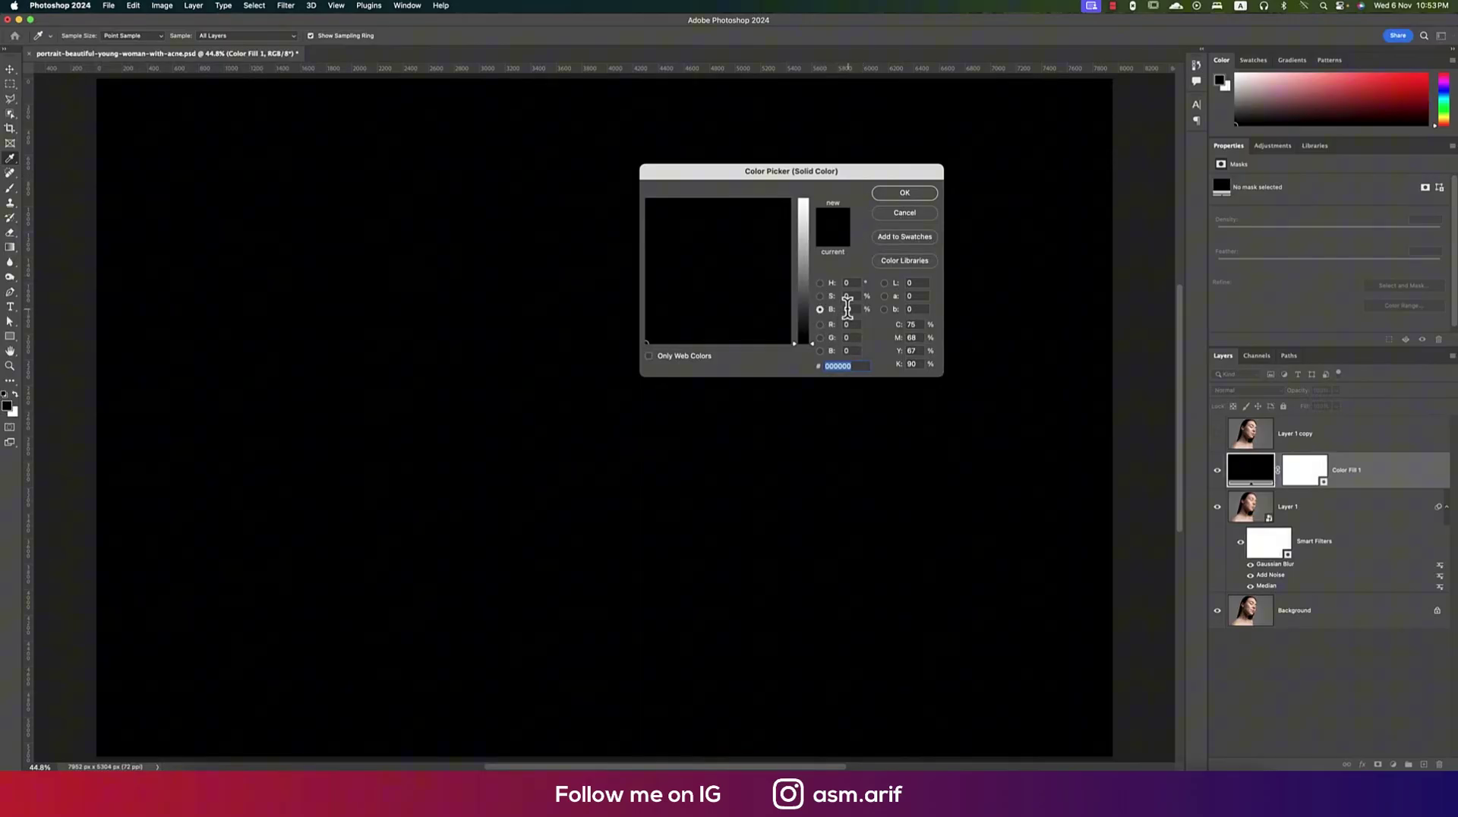
{"action": "left_click", "coordinate": [845, 309]}
{"action": "type", "text": "50"}
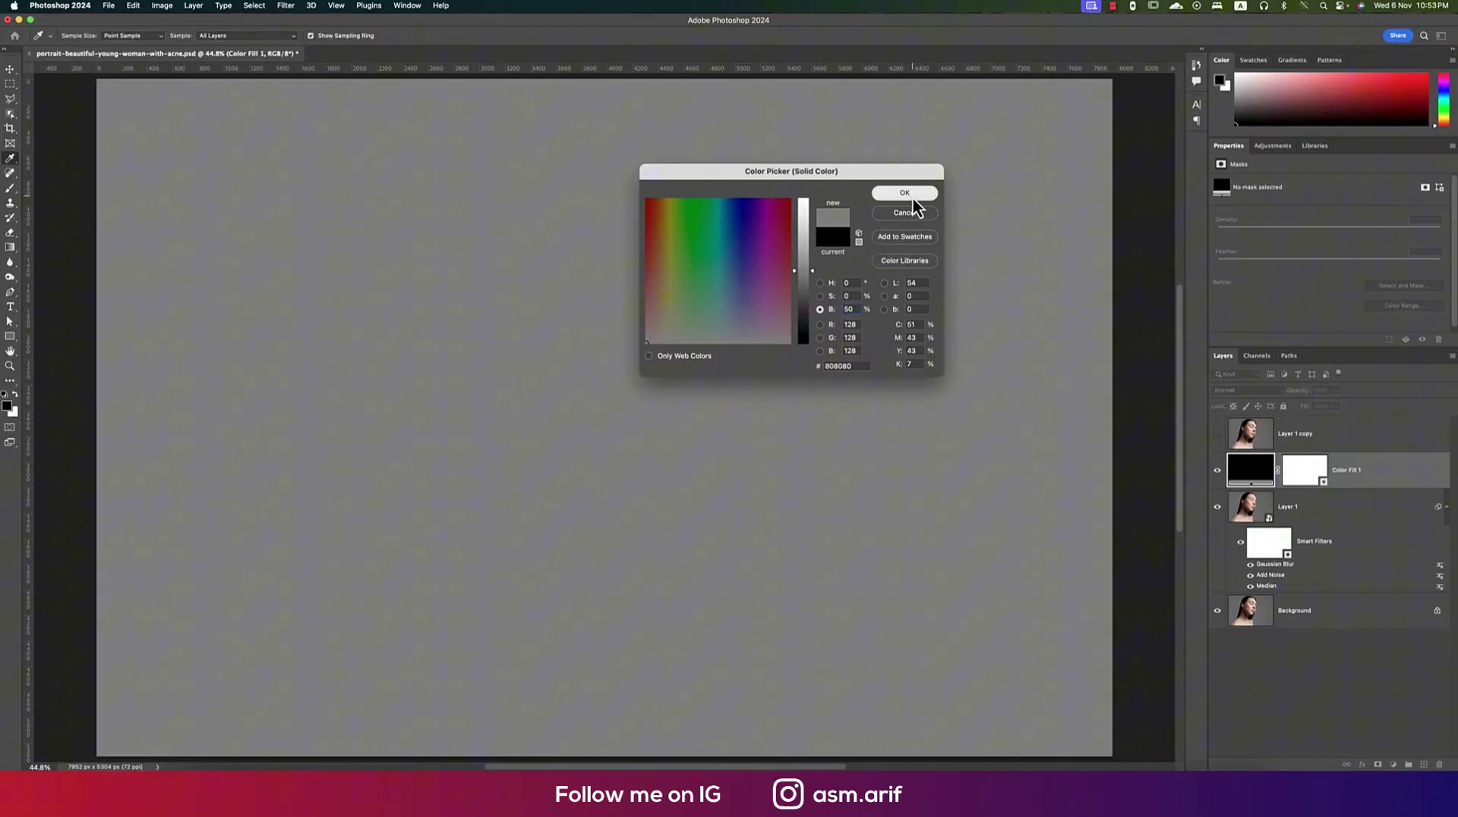
{"action": "left_click", "coordinate": [908, 194]}
- Set Color Fill 1 to Overlay blending and make Layer 1 copy visible again
{"action": "key", "text": "v"}
{"action": "left_click", "coordinate": [1259, 391]}
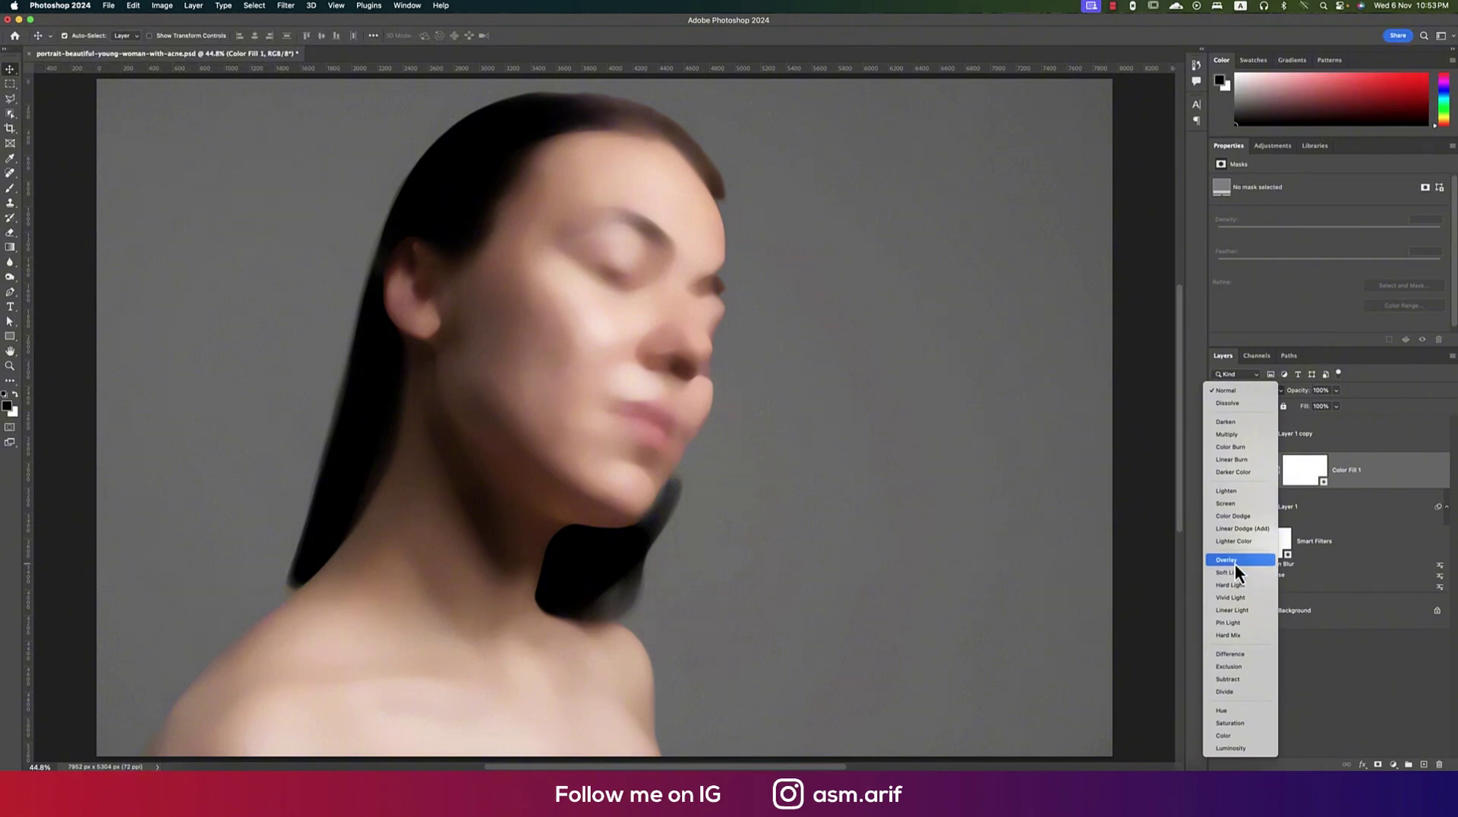
{"action": "left_click", "coordinate": [1235, 564]}
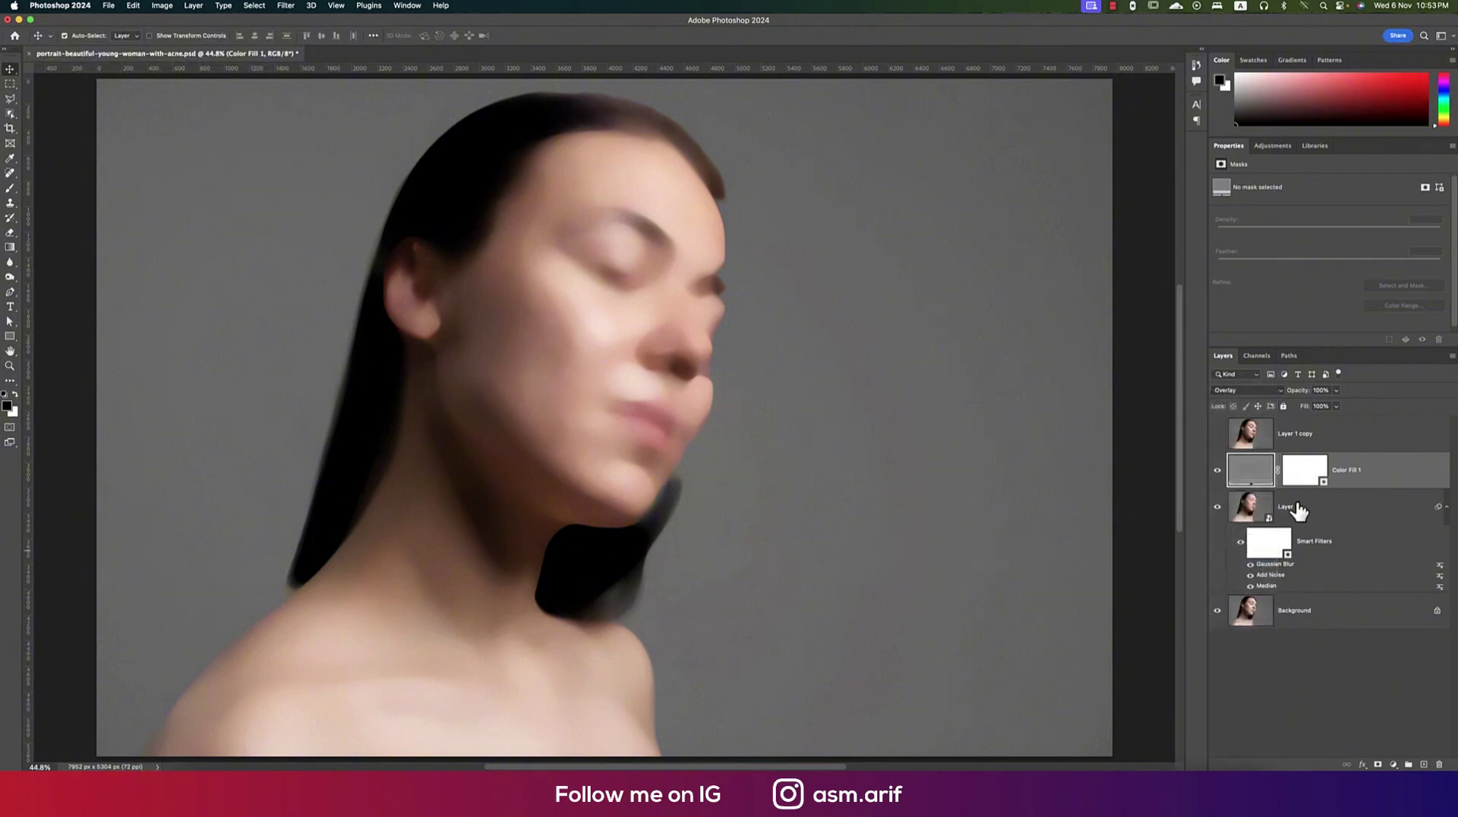
{"action": "left_click", "coordinate": [1218, 434]}
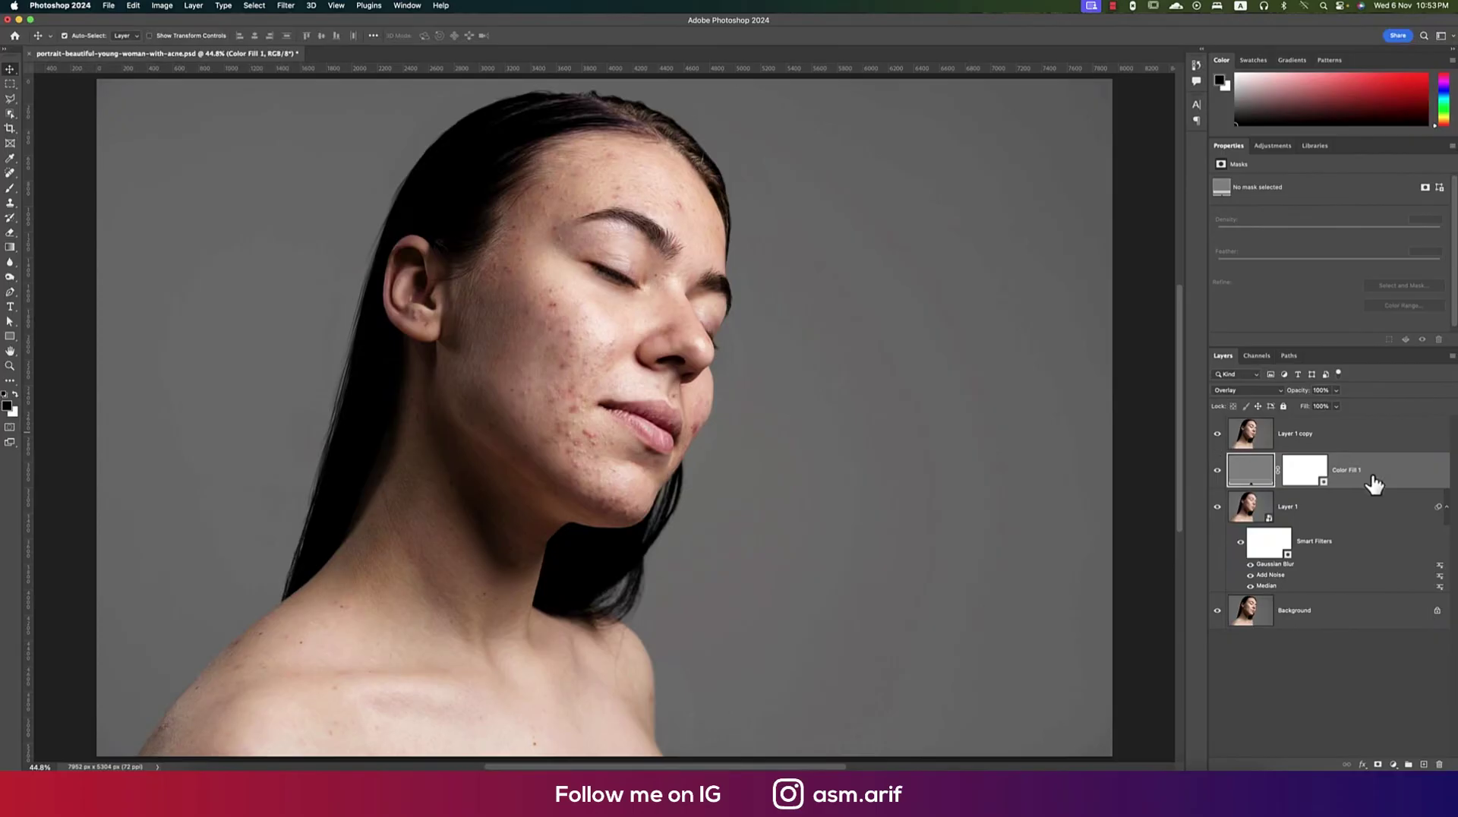
- Convert Color Fill 1 to a smart object, then show and select Layer 1 copy
{"action": "left_click", "coordinate": [1218, 435]}
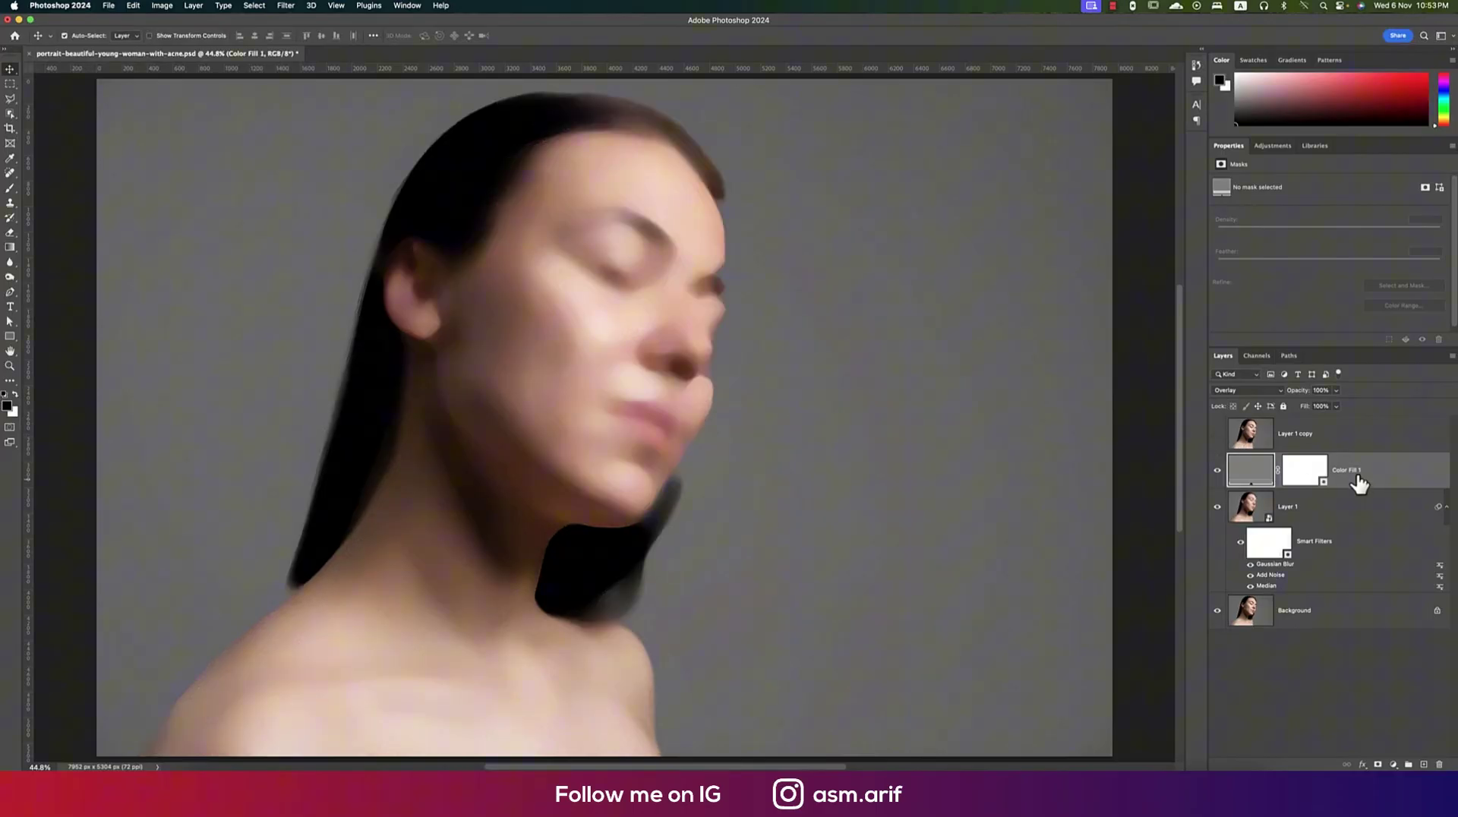
{"action": "right_click", "coordinate": [1358, 482]}
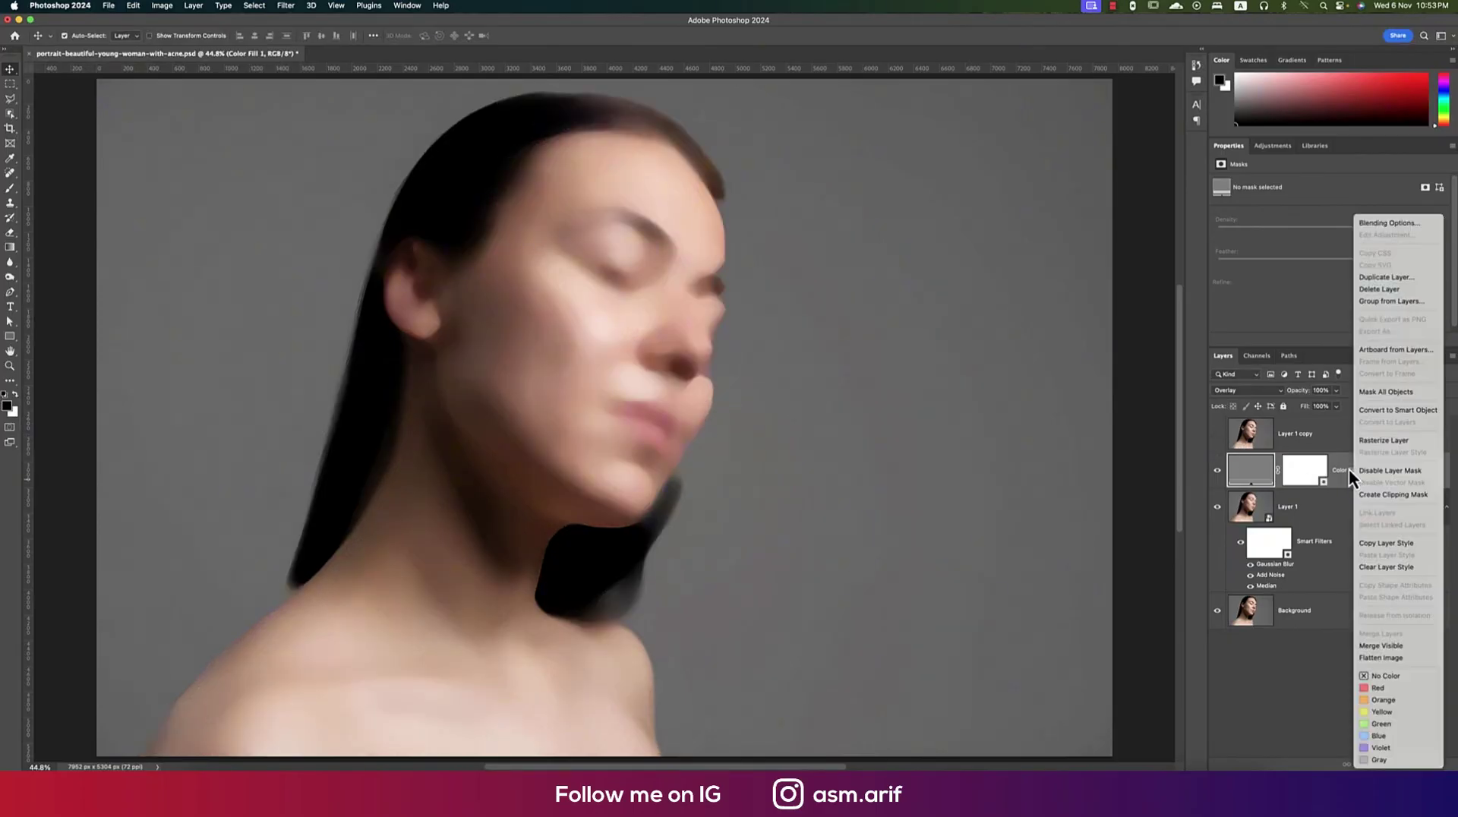
{"action": "left_click", "coordinate": [1382, 410]}
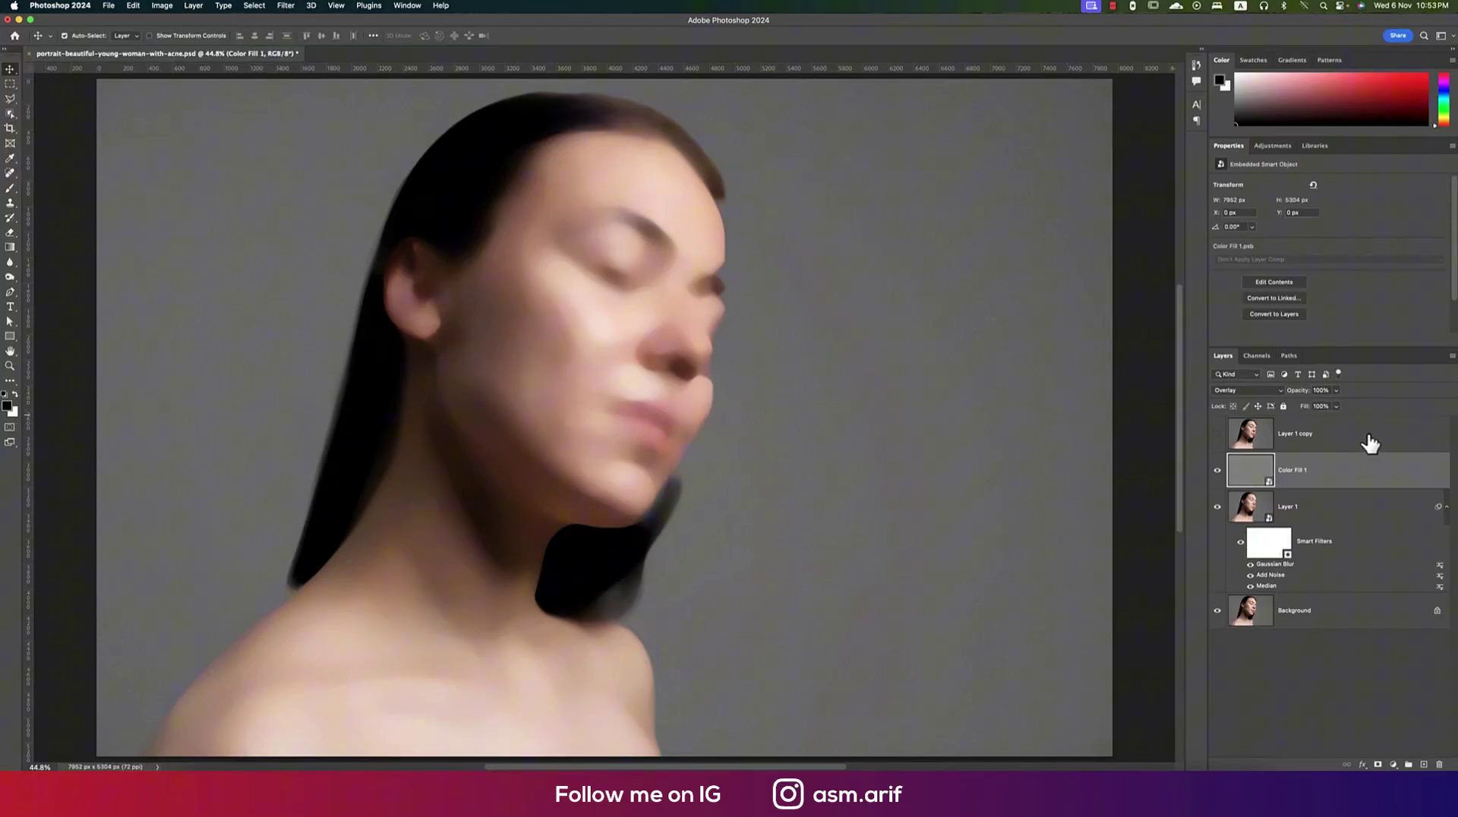
{"action": "left_click", "coordinate": [1218, 435]}
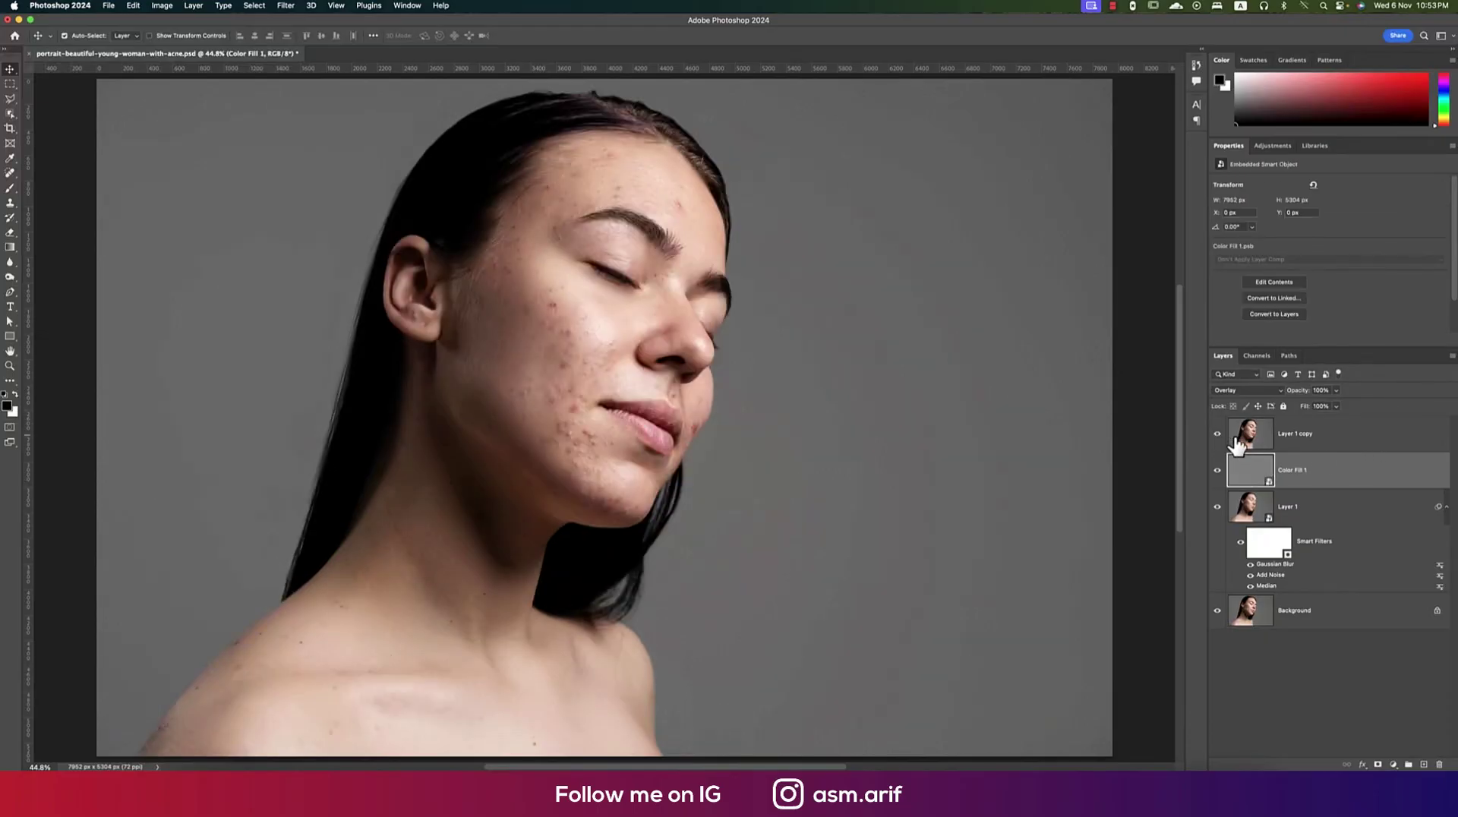
{"action": "left_click", "coordinate": [1312, 444]}
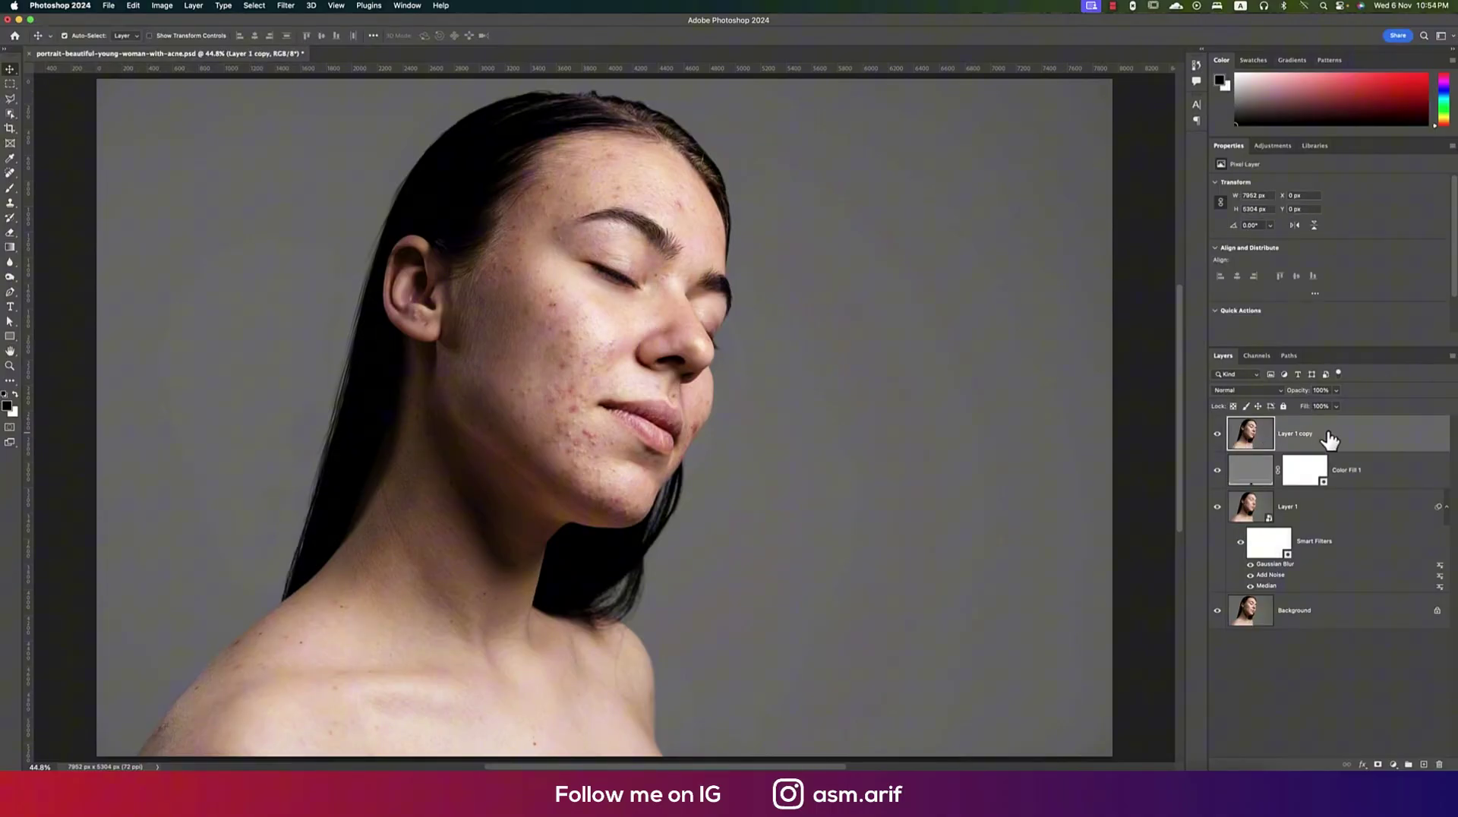
{"action": "right_click", "coordinate": [1329, 439]}
- Convert Layer 1 copy to a smart object blended in Vivid Light
{"action": "left_click", "coordinate": [1342, 409]}
{"action": "left_click", "coordinate": [1243, 391]}
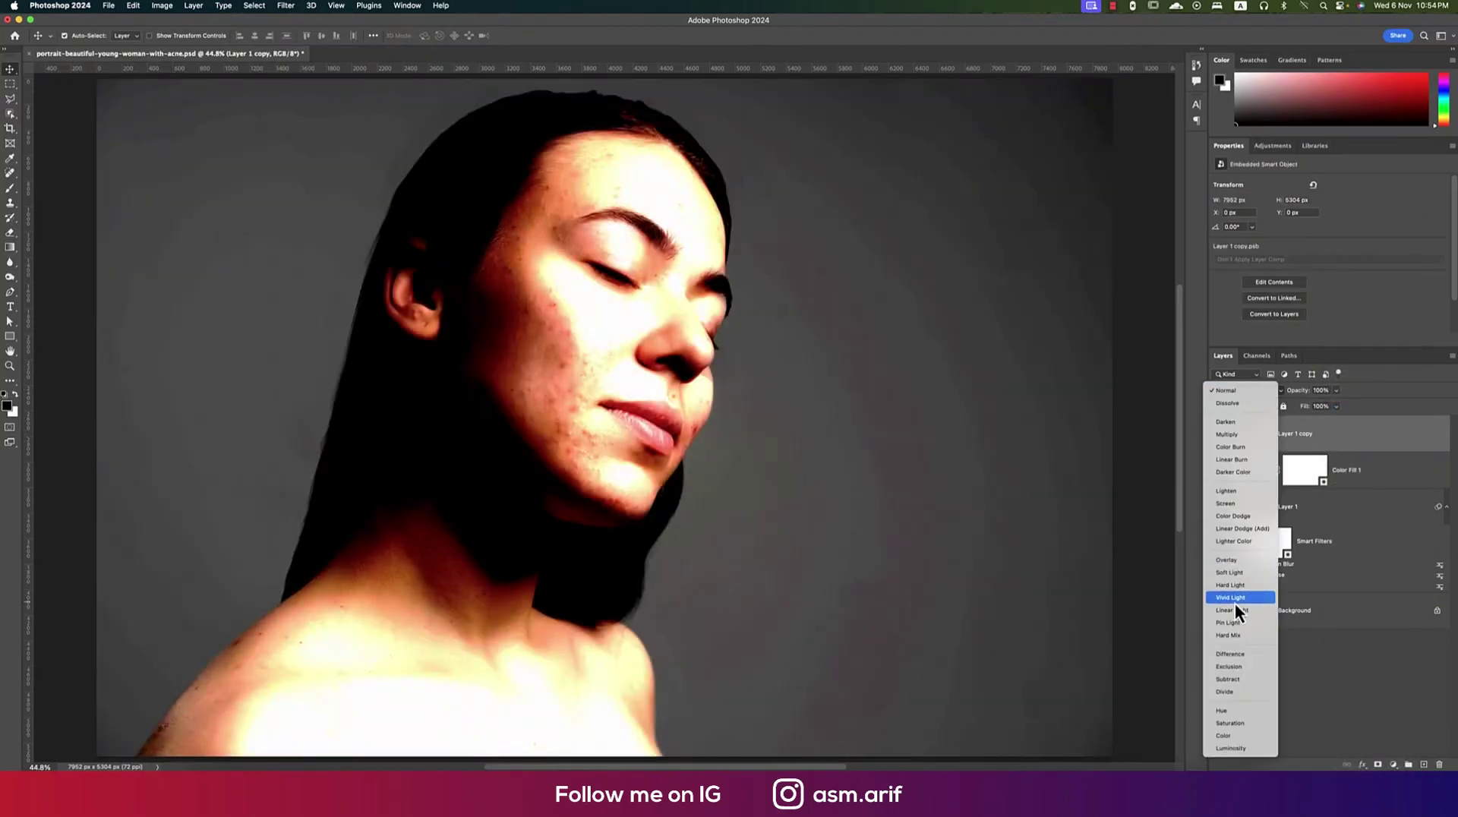
{"action": "left_click", "coordinate": [1235, 601]}
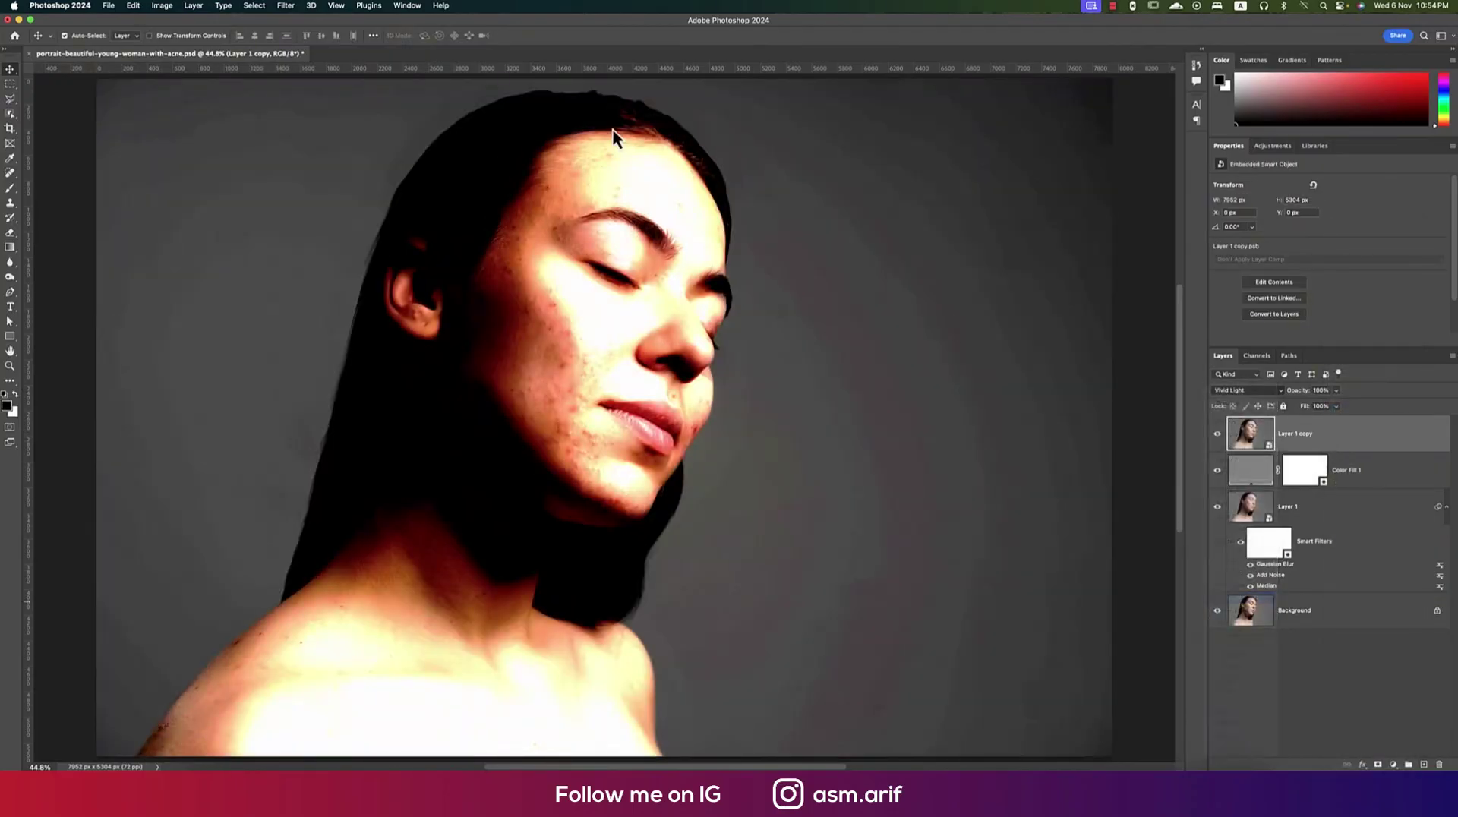
- Apply a High Pass filter with radius 7.0 to Layer 1 copy
{"action": "left_click", "coordinate": [290, 7]}
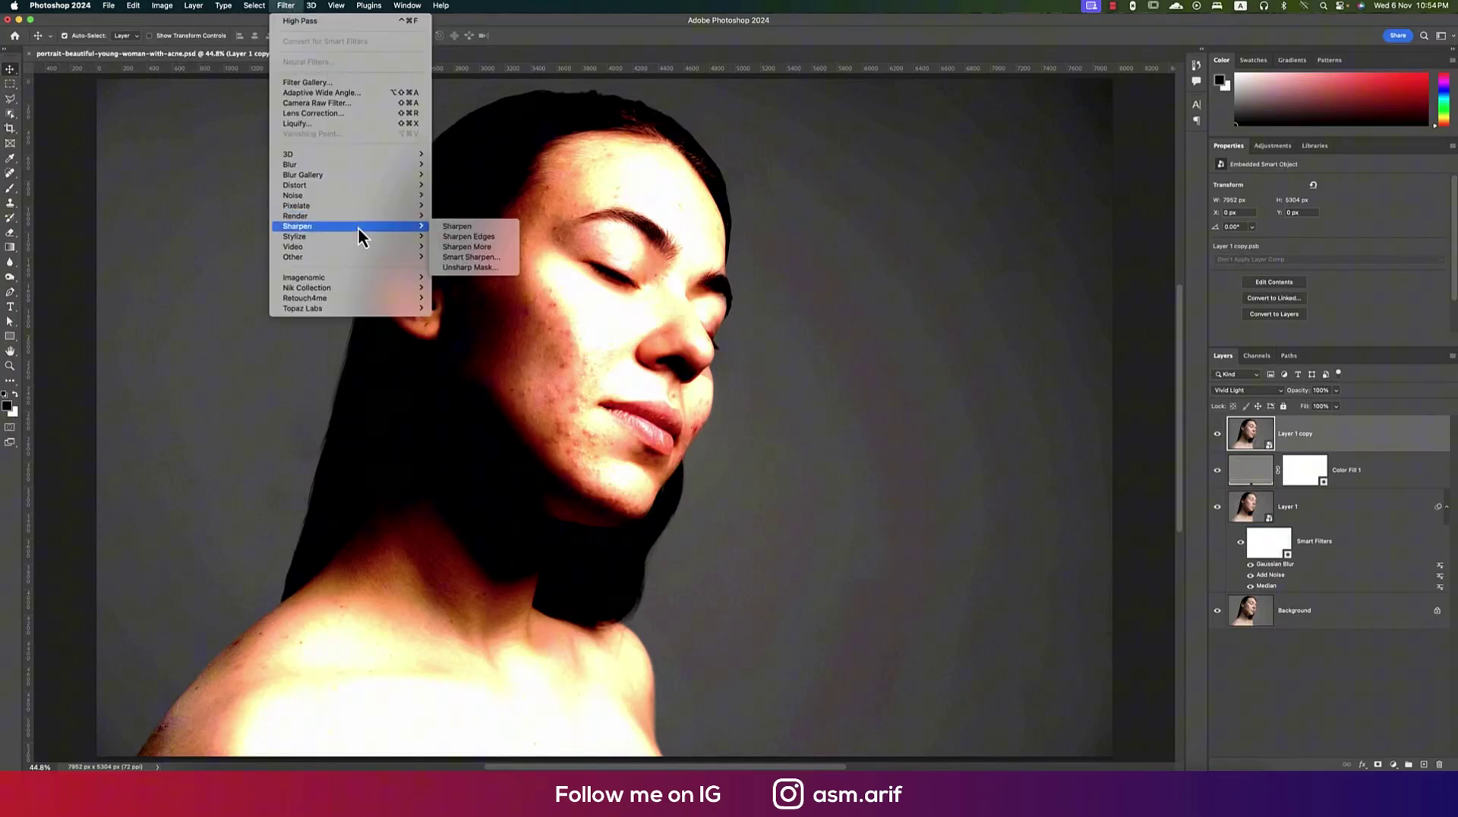
{"action": "mouse_move", "coordinate": [372, 259]}
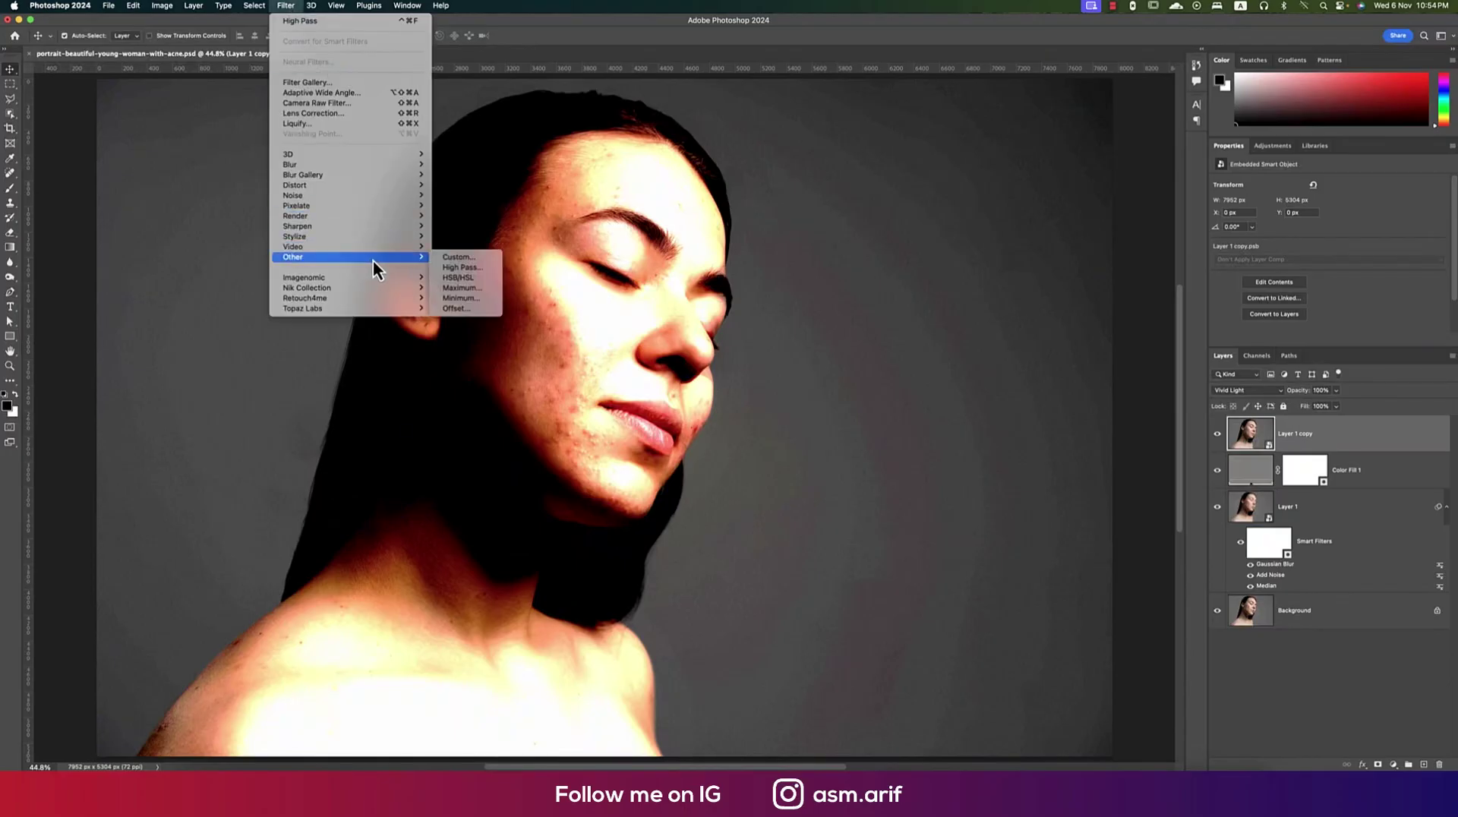
{"action": "left_click", "coordinate": [451, 267]}
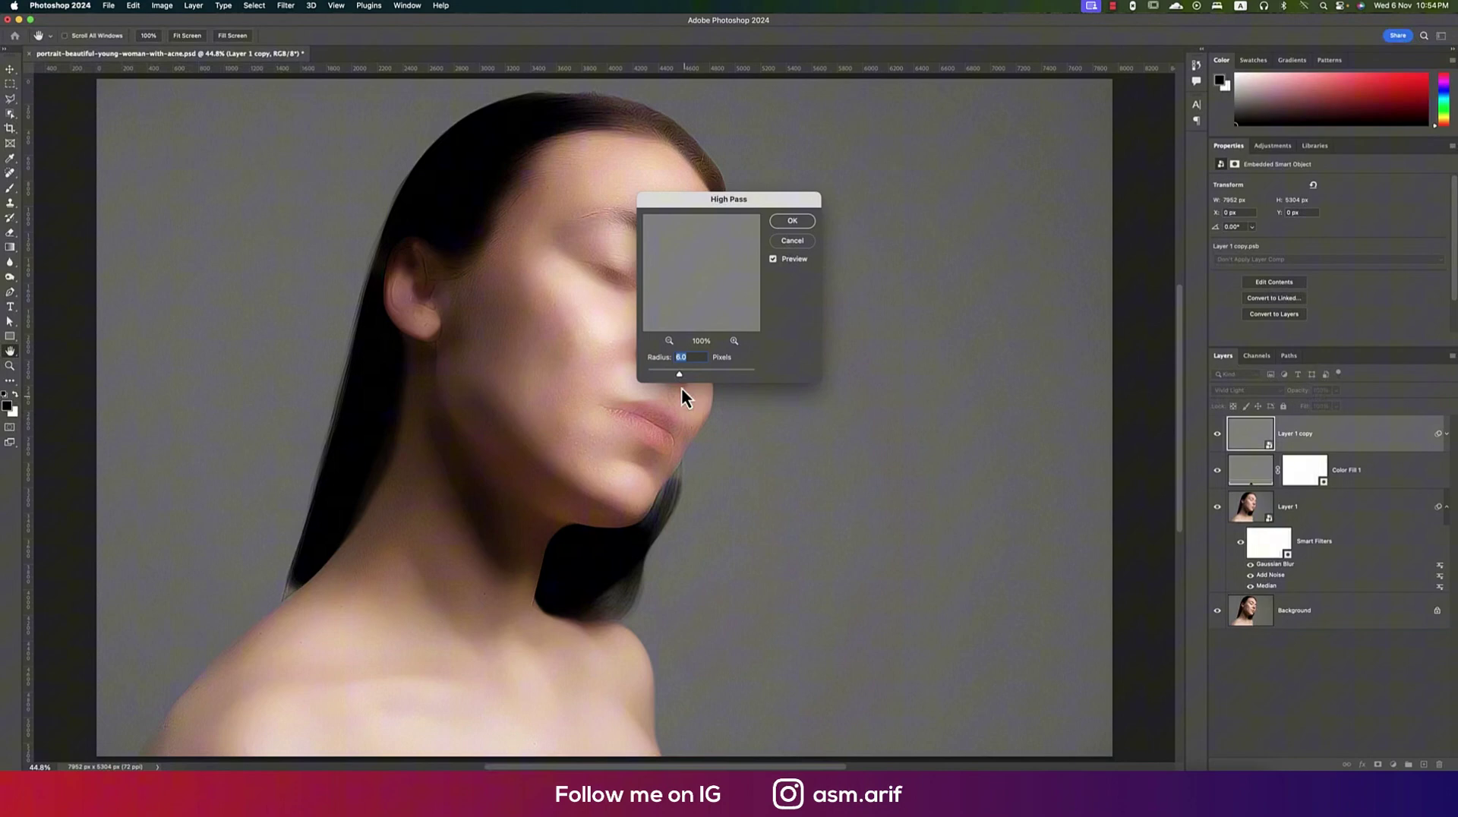
{"action": "left_click_drag", "start_coordinate": [679, 374], "coordinate": [654, 376]}
{"action": "left_click_drag", "start_coordinate": [681, 374], "coordinate": [682, 375]}
{"action": "left_click", "coordinate": [787, 223]}
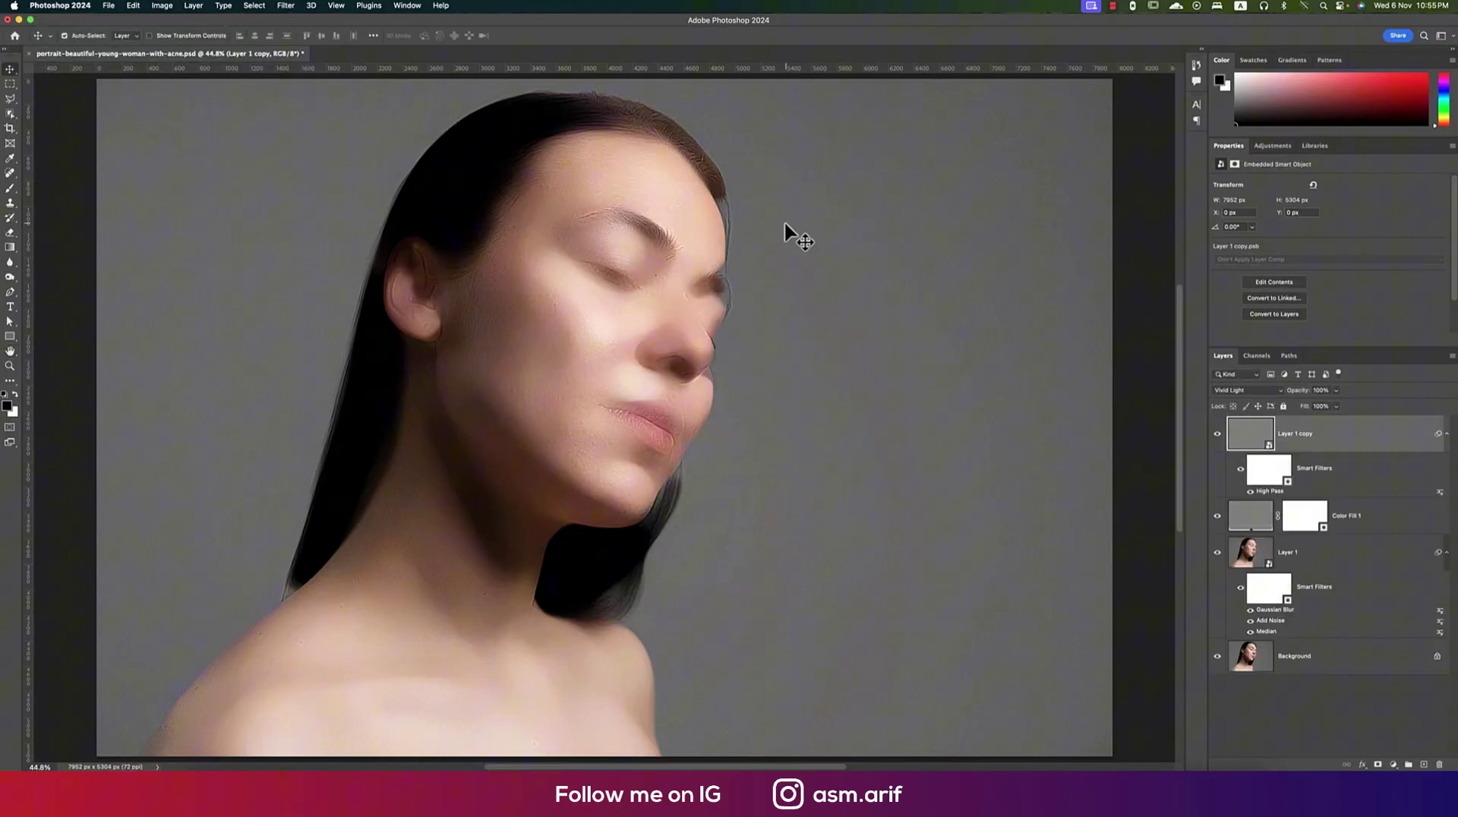
- Group Layer 1 copy, Color Fill 1 and Layer 1 into Group 1
{"action": "left_click", "coordinate": [1363, 520]}
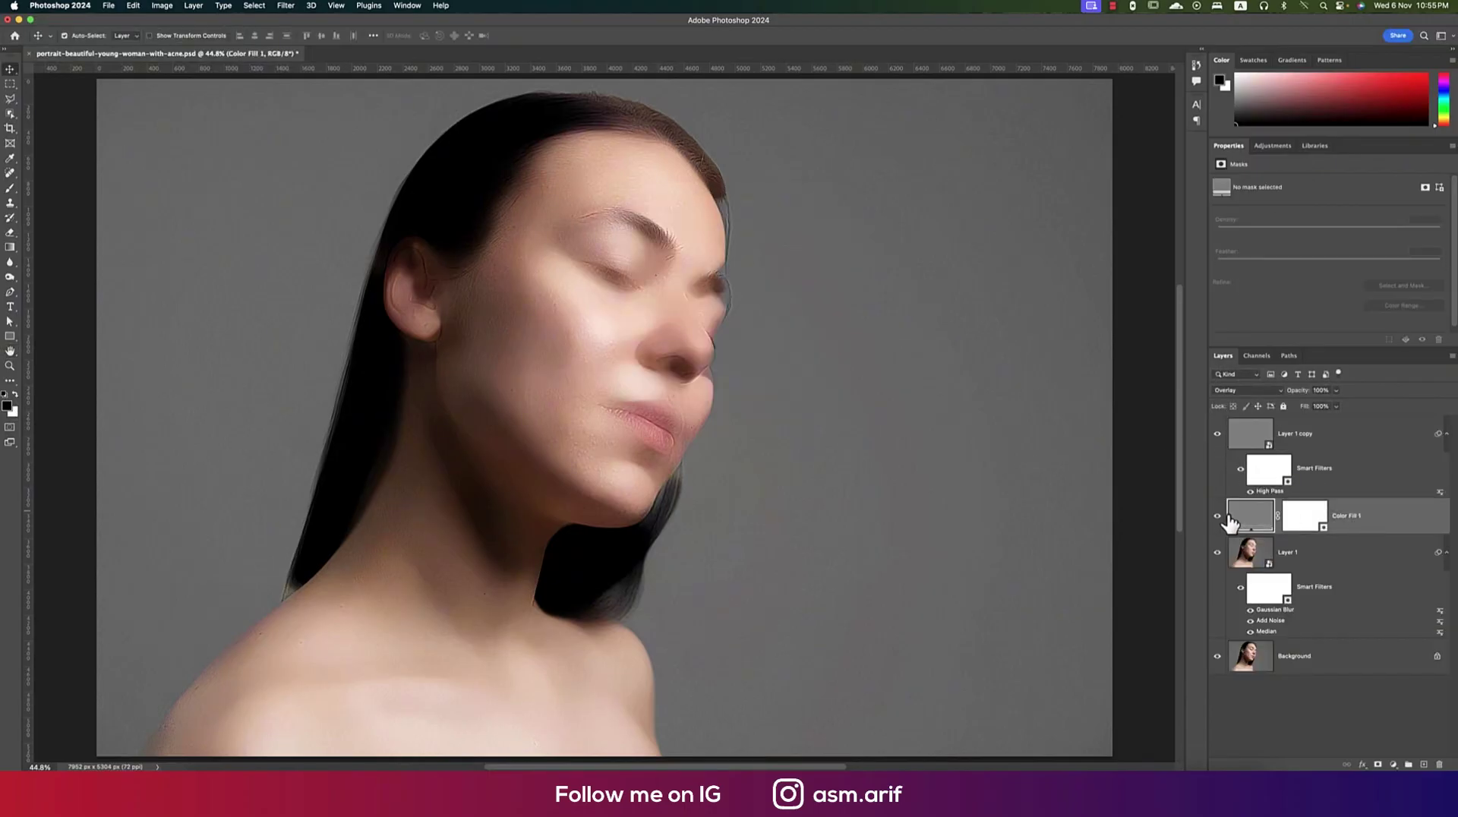
{"action": "left_click", "coordinate": [1344, 444]}
{"action": "left_click", "coordinate": [1328, 561], "text": "shift"}
{"action": "key", "text": "super+g"}
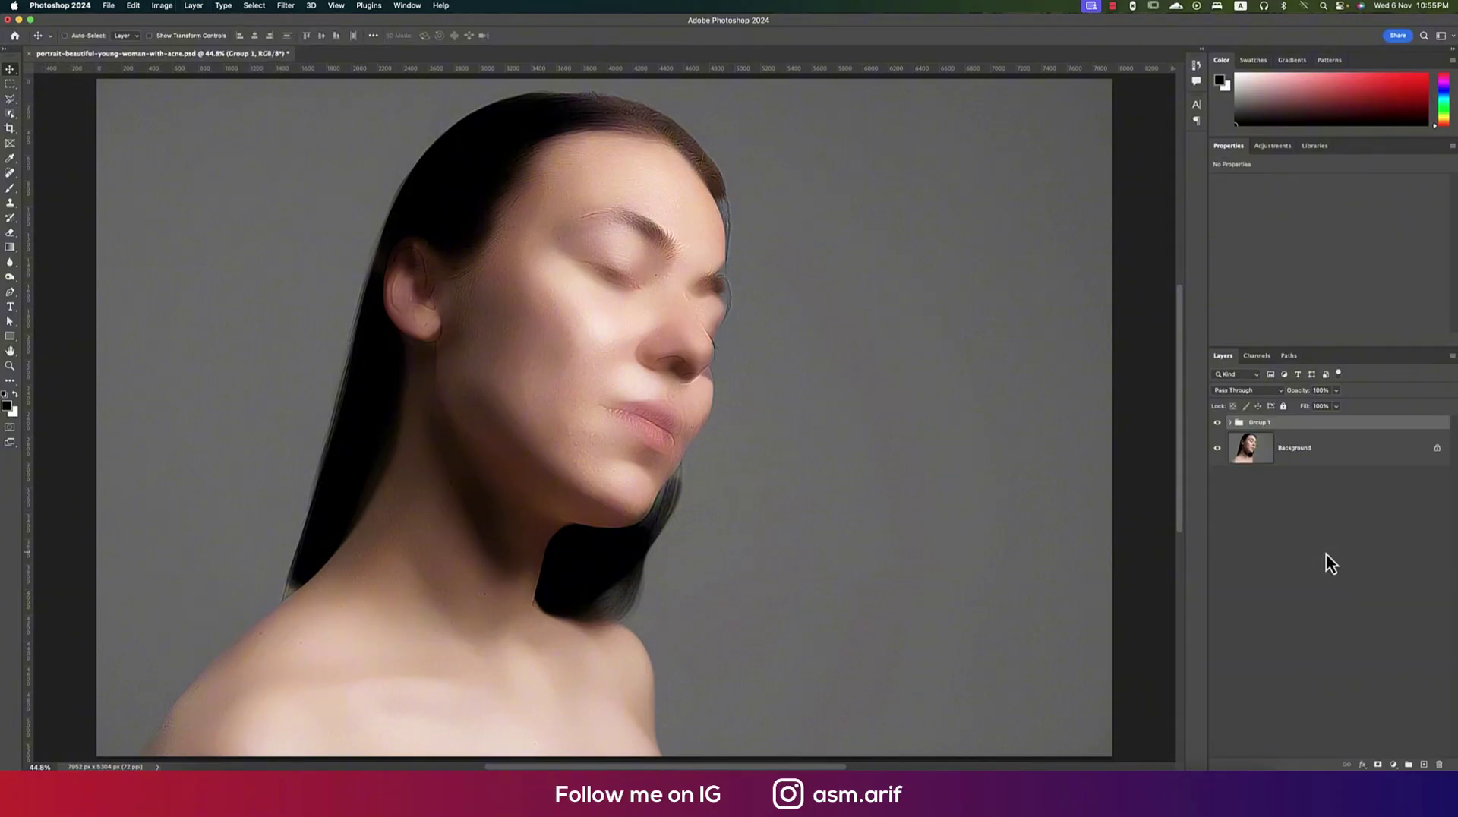
- Split Group 1's Underlying Layer Blend If sliders to 0/96 and 181/255
{"action": "right_click", "coordinate": [1306, 432]}
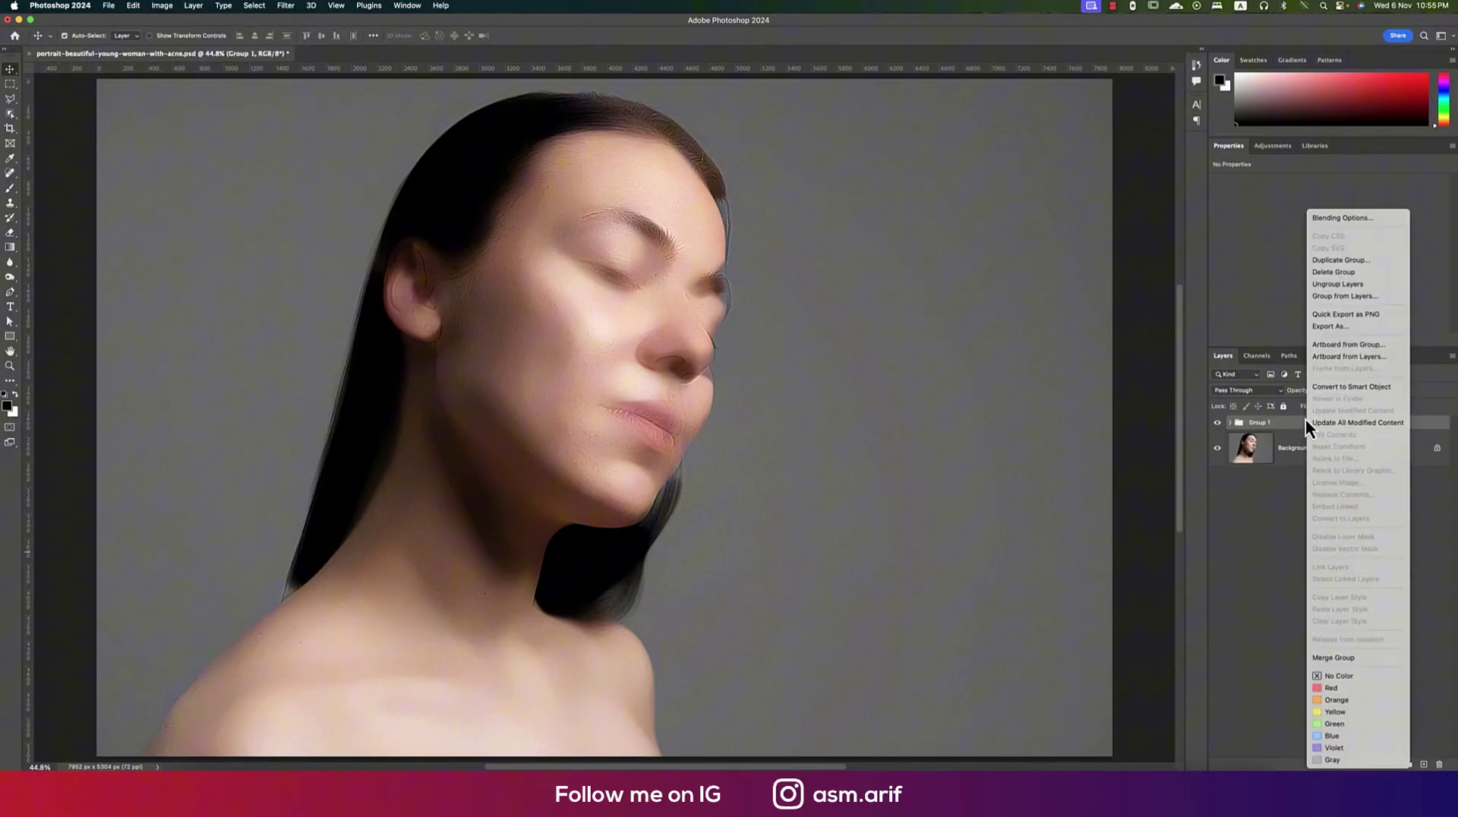
{"action": "left_click", "coordinate": [1327, 217]}
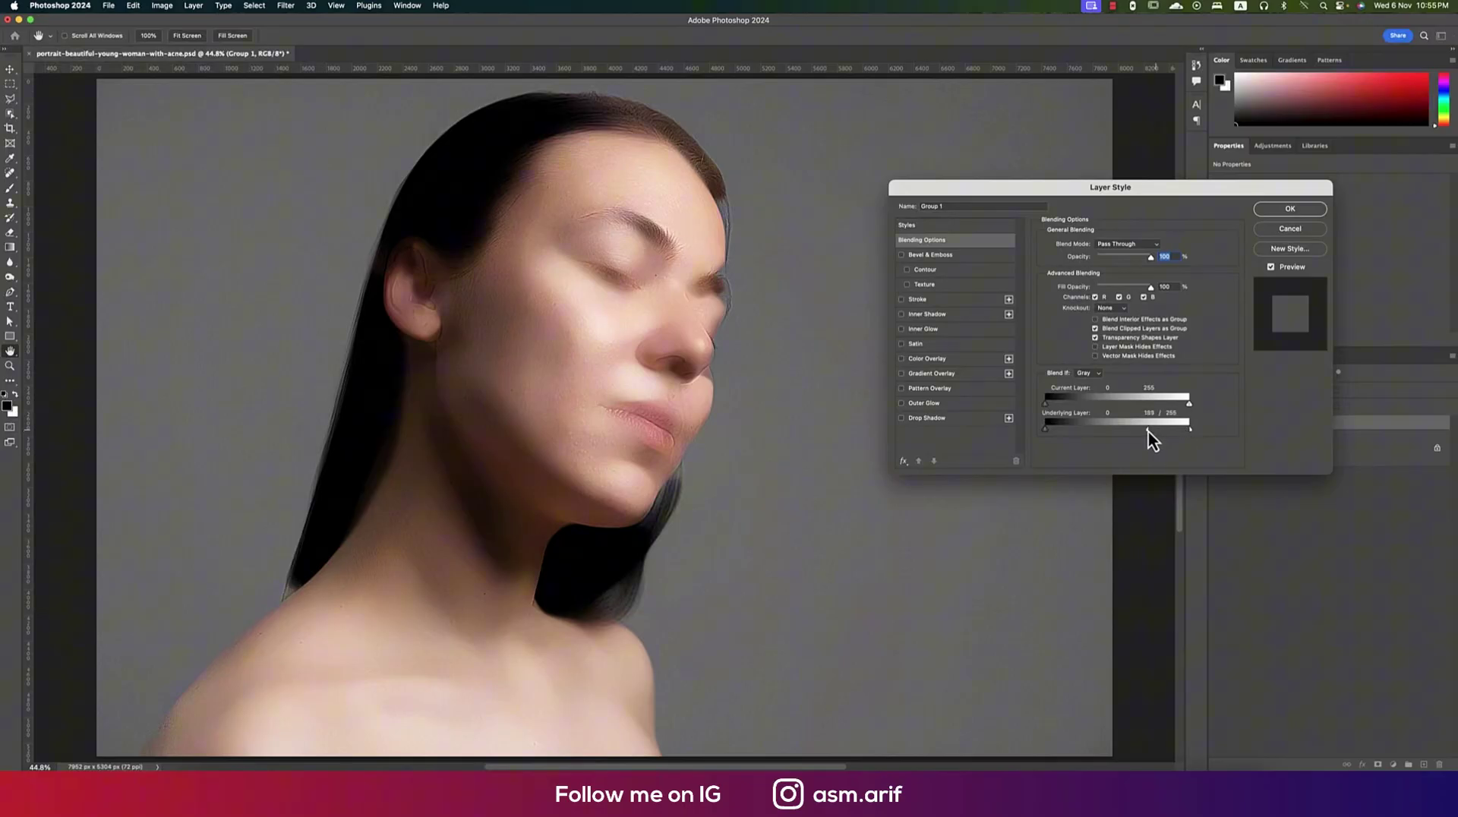
{"action": "left_click_drag", "start_coordinate": [1145, 431], "coordinate": [1151, 436]}
{"action": "left_click_drag", "start_coordinate": [1050, 431], "coordinate": [1098, 439]}
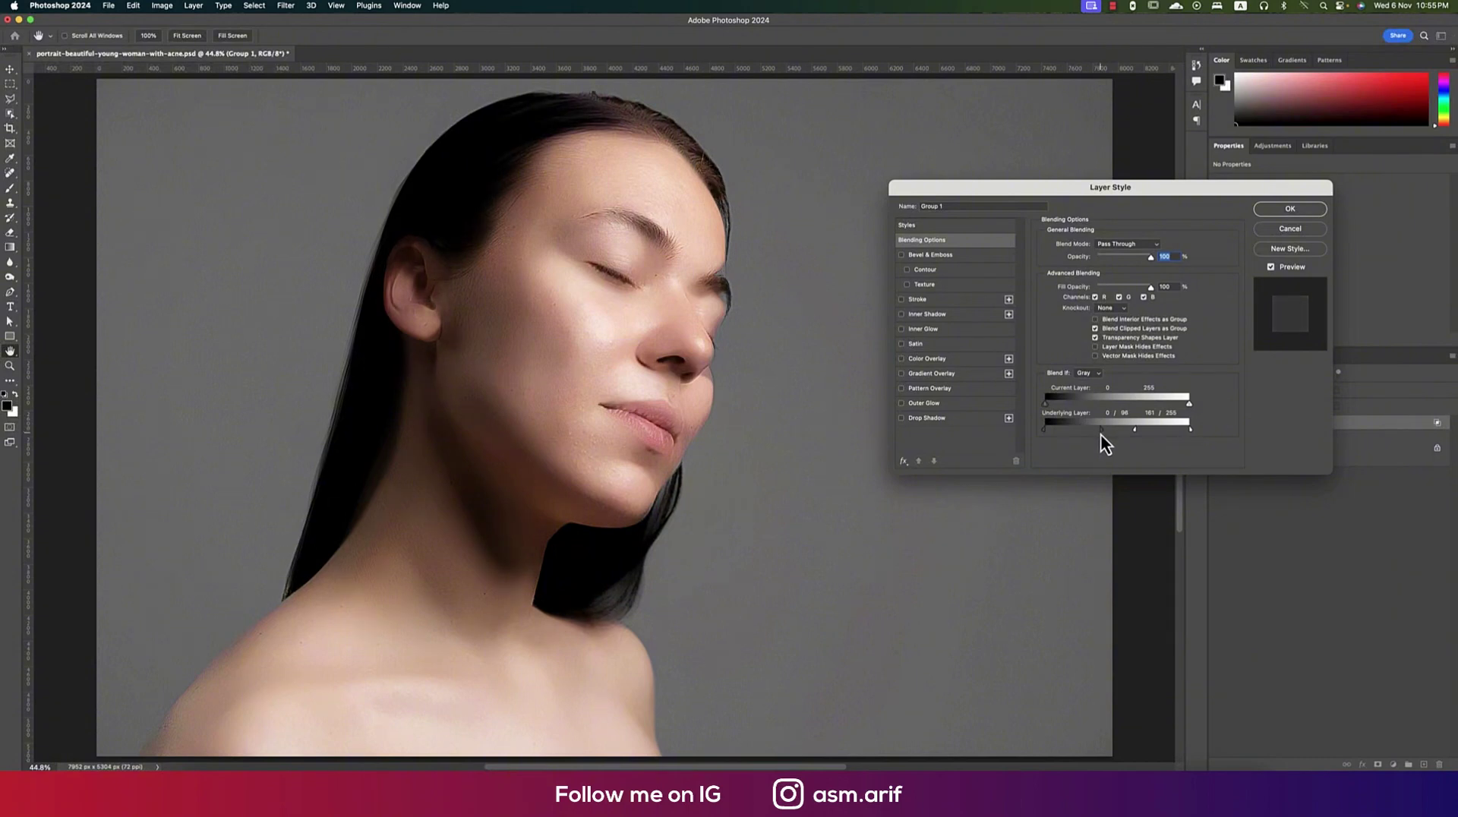
- Give Group 1 an inverted black mask and prepare a 500 px white brush
{"action": "left_click", "coordinate": [1300, 211]}
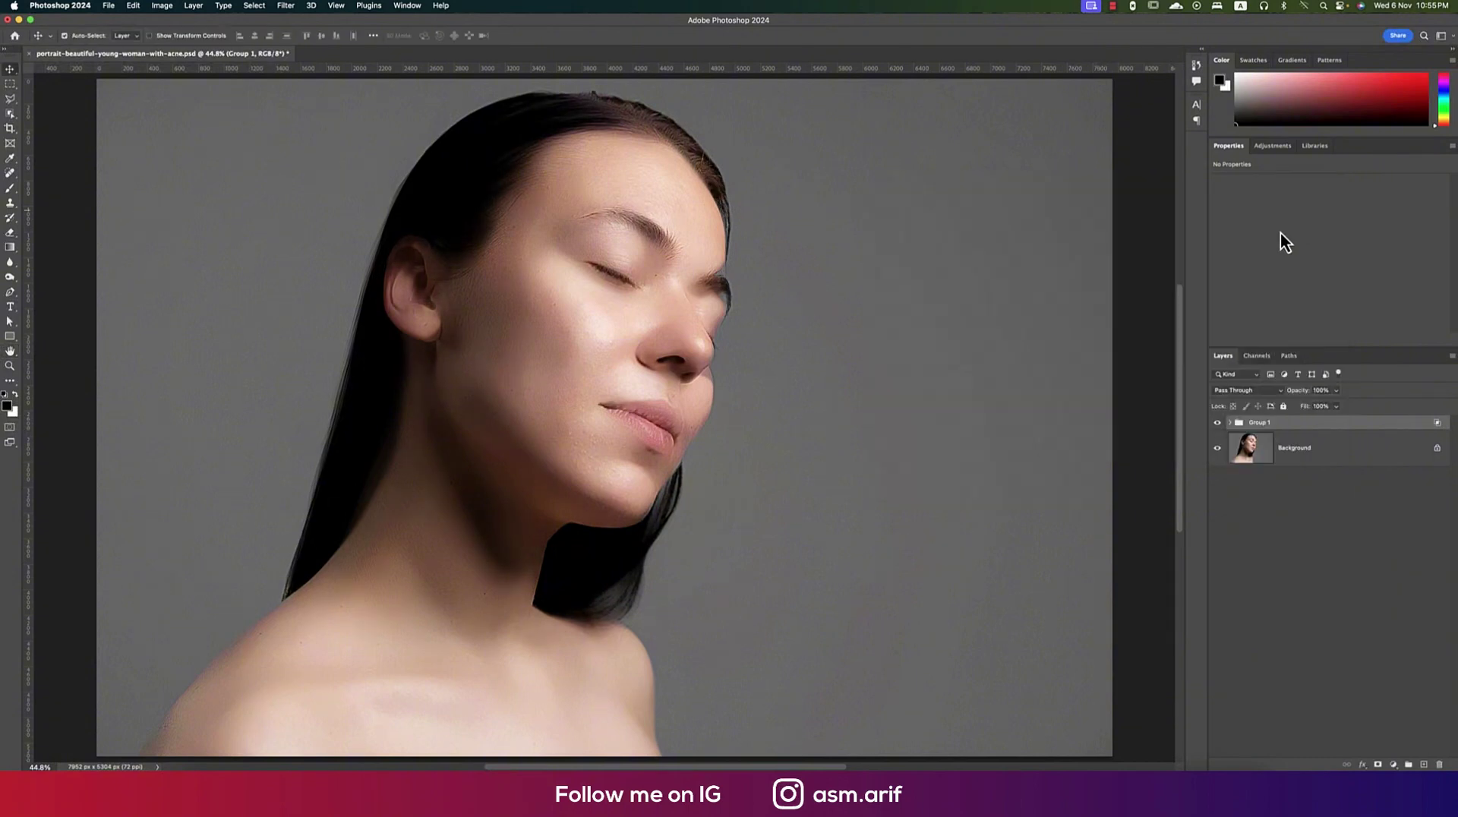
{"action": "left_click", "coordinate": [1379, 765]}
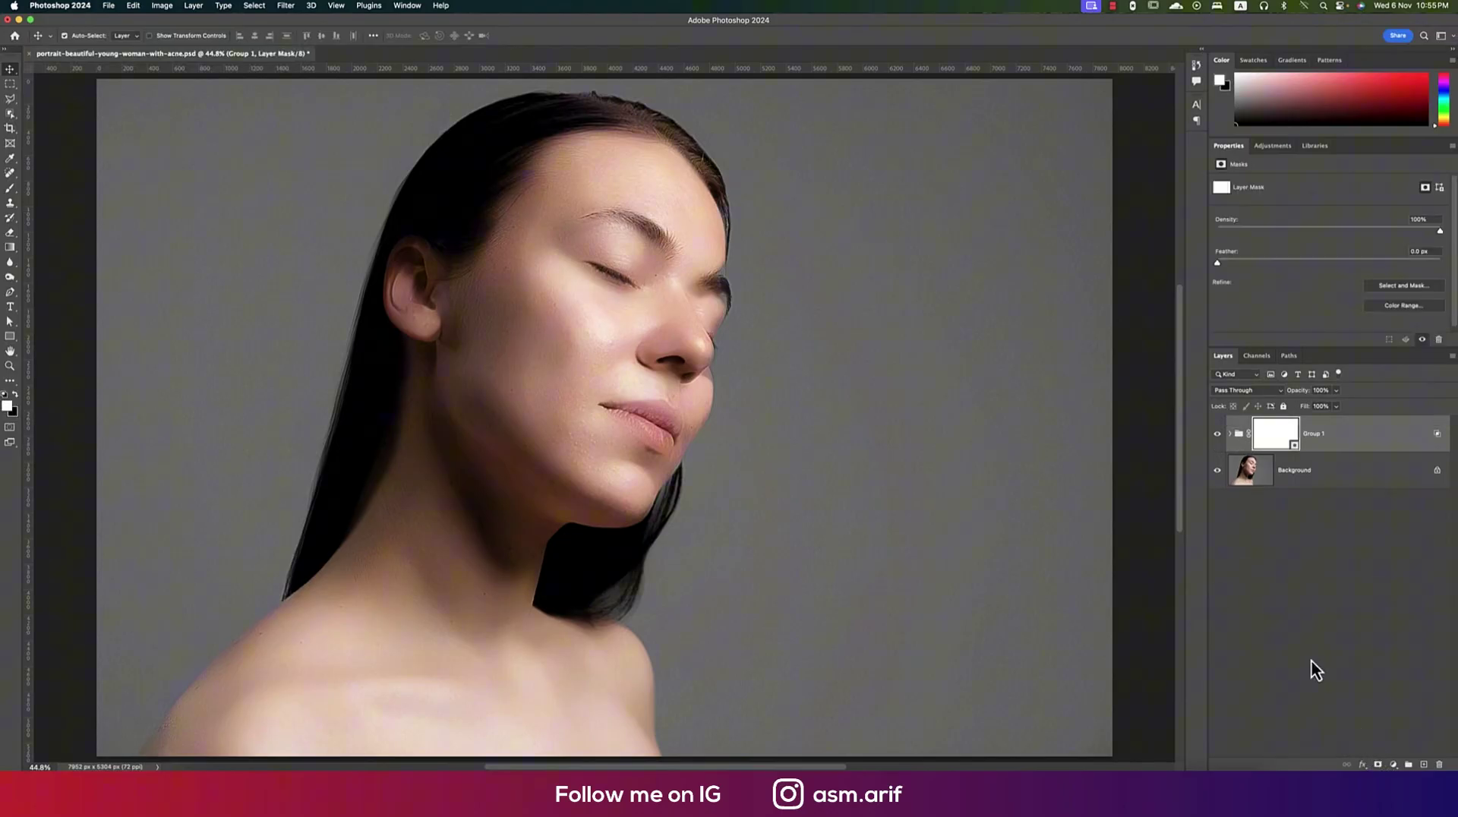
{"action": "key", "text": "super+i"}
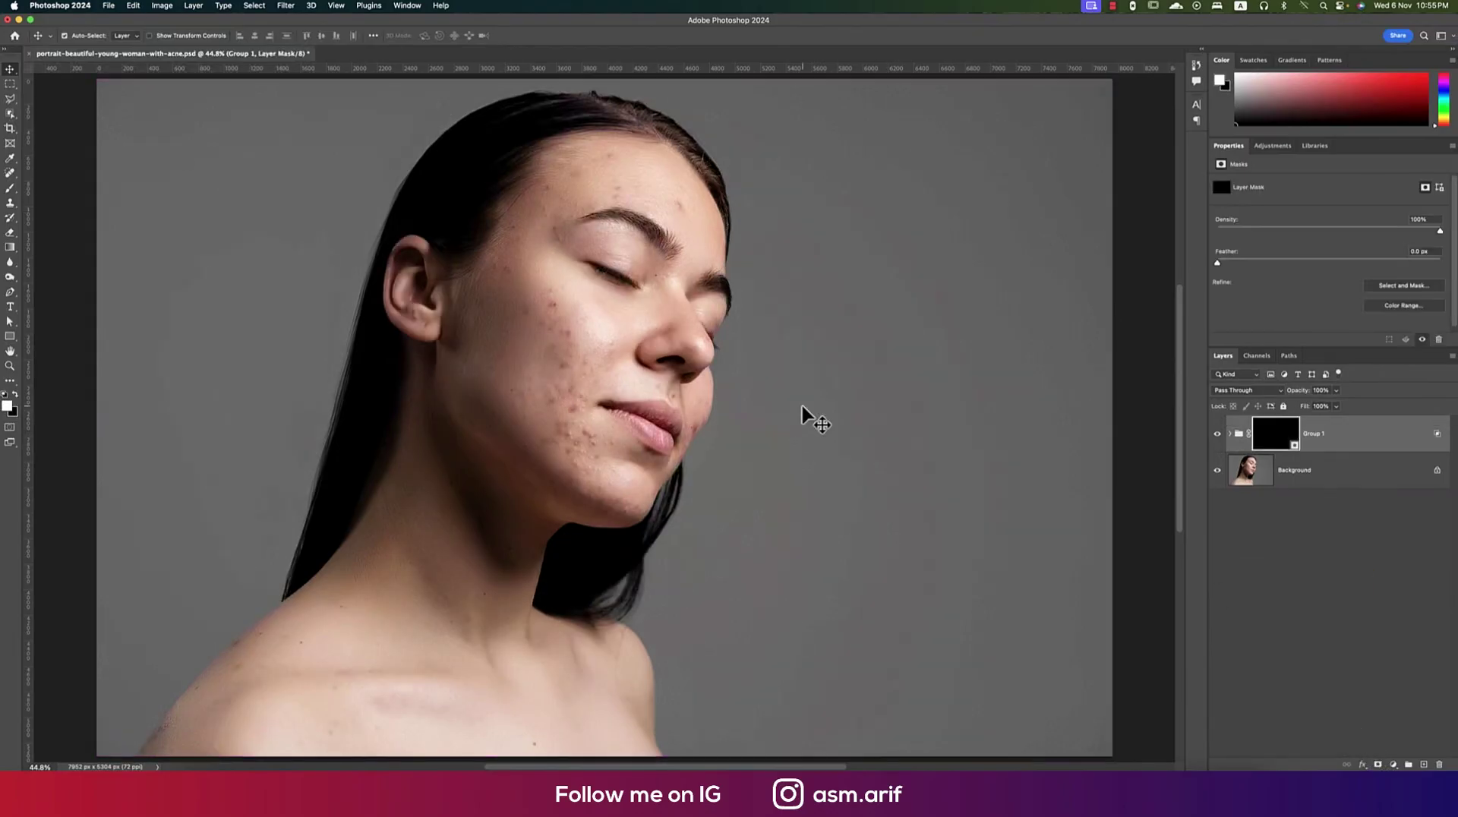
{"action": "left_click", "coordinate": [15, 395]}
{"action": "left_click", "coordinate": [16, 396]}
{"action": "key", "text": "b"}
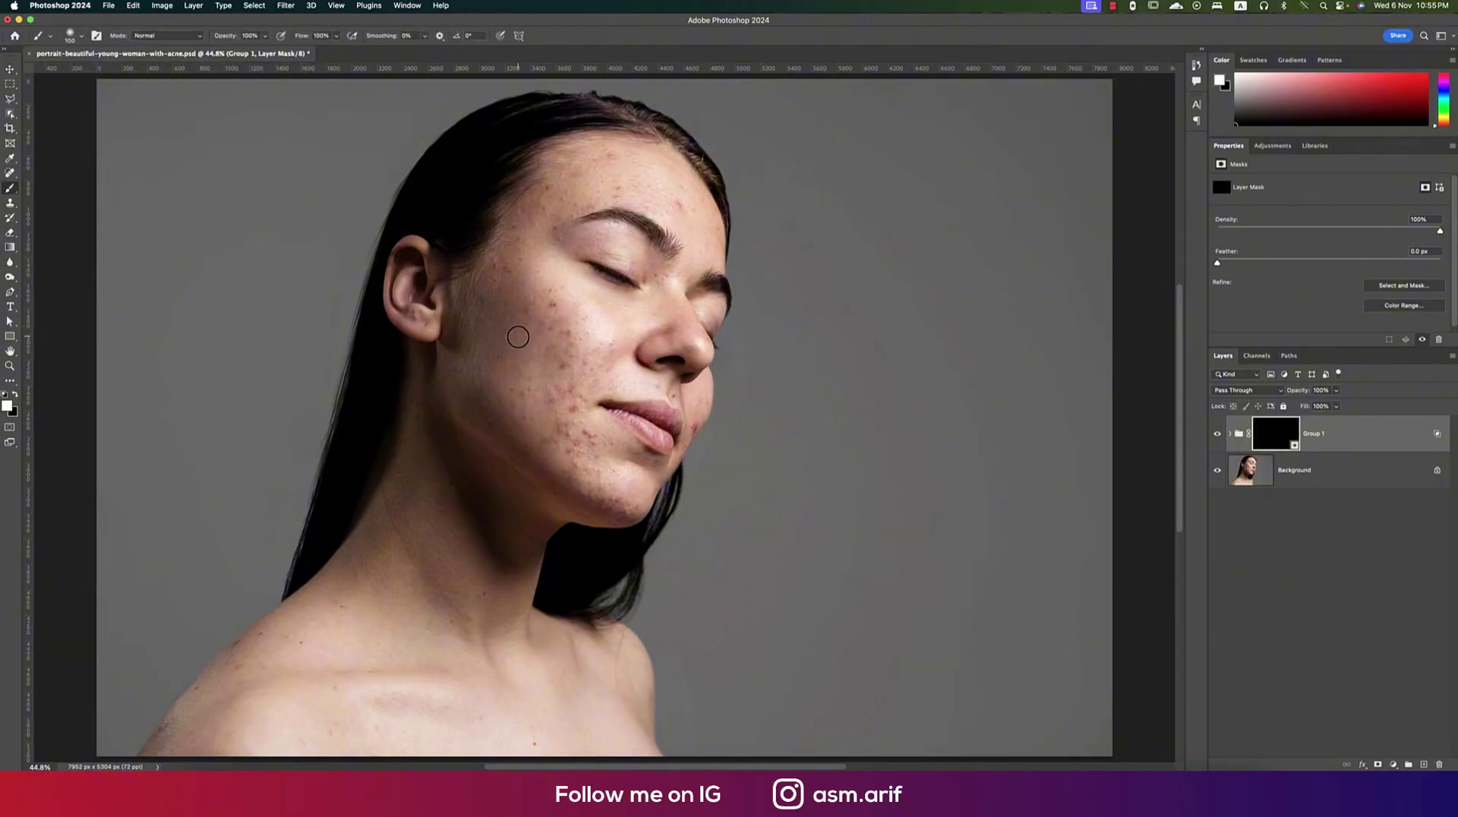
{"action": "key", "text": "bracketright"}
{"action": "key", "text": "bracketright"}
{"action": "key", "text": "bracketright"}
{"action": "key", "text": "bracketright"}
{"action": "key", "text": "bracketright"}
{"action": "key", "text": "bracketright"}
{"action": "key", "text": "bracketright"}
{"action": "key", "text": "bracketright"}
- Paint white on the mask over the cheeks, chin and forehead, using a smaller brush near the lips
{"action": "mouse_move", "coordinate": [518, 336]}
{"action": "left_mouse_down"}
{"action": "mouse_move", "coordinate": [531, 364]}
{"action": "mouse_move", "coordinate": [542, 321]}
{"action": "mouse_move", "coordinate": [562, 375]}
{"action": "mouse_move", "coordinate": [551, 310]}
{"action": "mouse_move", "coordinate": [505, 271]}
{"action": "mouse_move", "coordinate": [515, 381]}
{"action": "mouse_move", "coordinate": [576, 440]}
{"action": "left_mouse_up"}
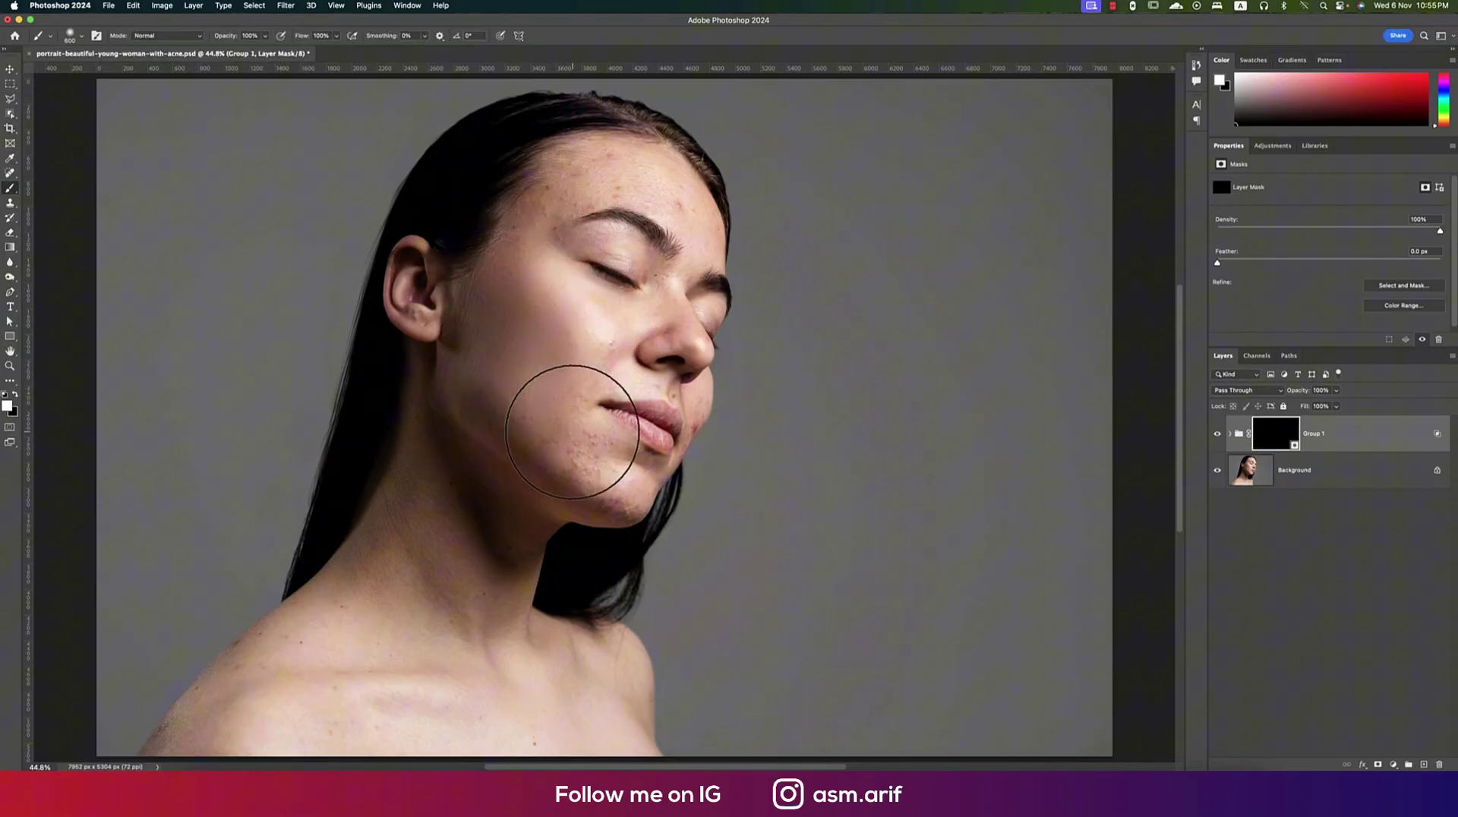
{"action": "scroll", "coordinate": [576, 440], "scroll_direction": "up", "scroll_amount": 3}
{"action": "left_click_drag", "start_coordinate": [612, 507], "coordinate": [521, 433]}
{"action": "scroll", "coordinate": [517, 319], "scroll_direction": "up", "scroll_amount": 5}
{"action": "mouse_move", "coordinate": [511, 202]}
{"action": "left_mouse_down"}
{"action": "mouse_move", "coordinate": [606, 282]}
{"action": "mouse_move", "coordinate": [689, 155]}
{"action": "mouse_move", "coordinate": [765, 274]}
{"action": "left_mouse_up"}
{"action": "scroll", "coordinate": [717, 423], "scroll_direction": "up", "scroll_amount": 5}
{"action": "key", "text": "bracketleft"}
{"action": "key", "text": "bracketleft"}
{"action": "key", "text": "bracketleft"}
{"action": "key", "text": "bracketleft"}
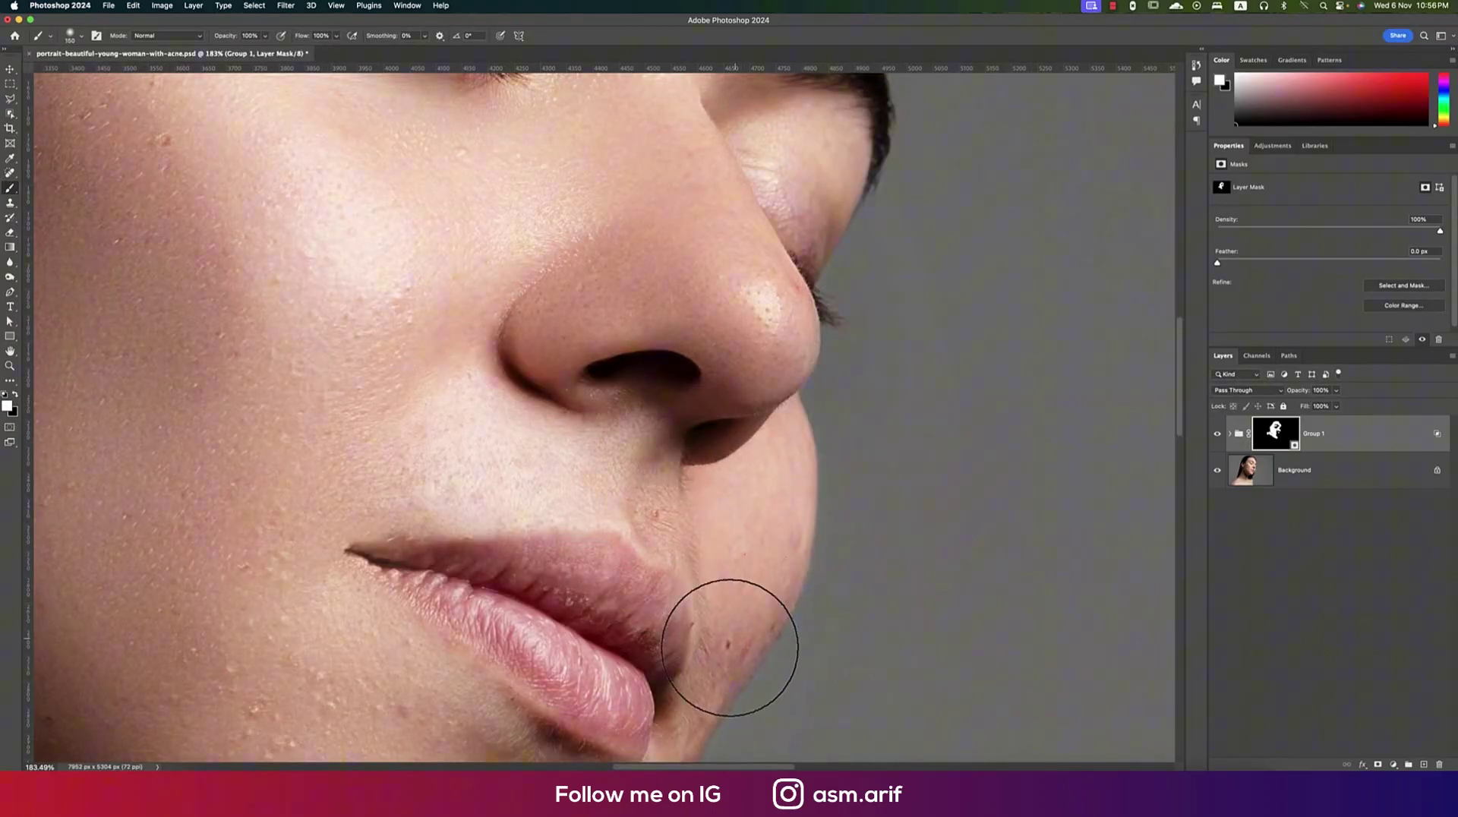
{"action": "scroll", "coordinate": [706, 570], "scroll_direction": "down", "scroll_amount": 3}
{"action": "key", "text": "bracketleft"}
{"action": "key", "text": "bracketleft"}
{"action": "key", "text": "bracketleft"}
{"action": "key", "text": "bracketleft"}
{"action": "scroll", "coordinate": [638, 602], "scroll_direction": "down", "scroll_amount": 6}
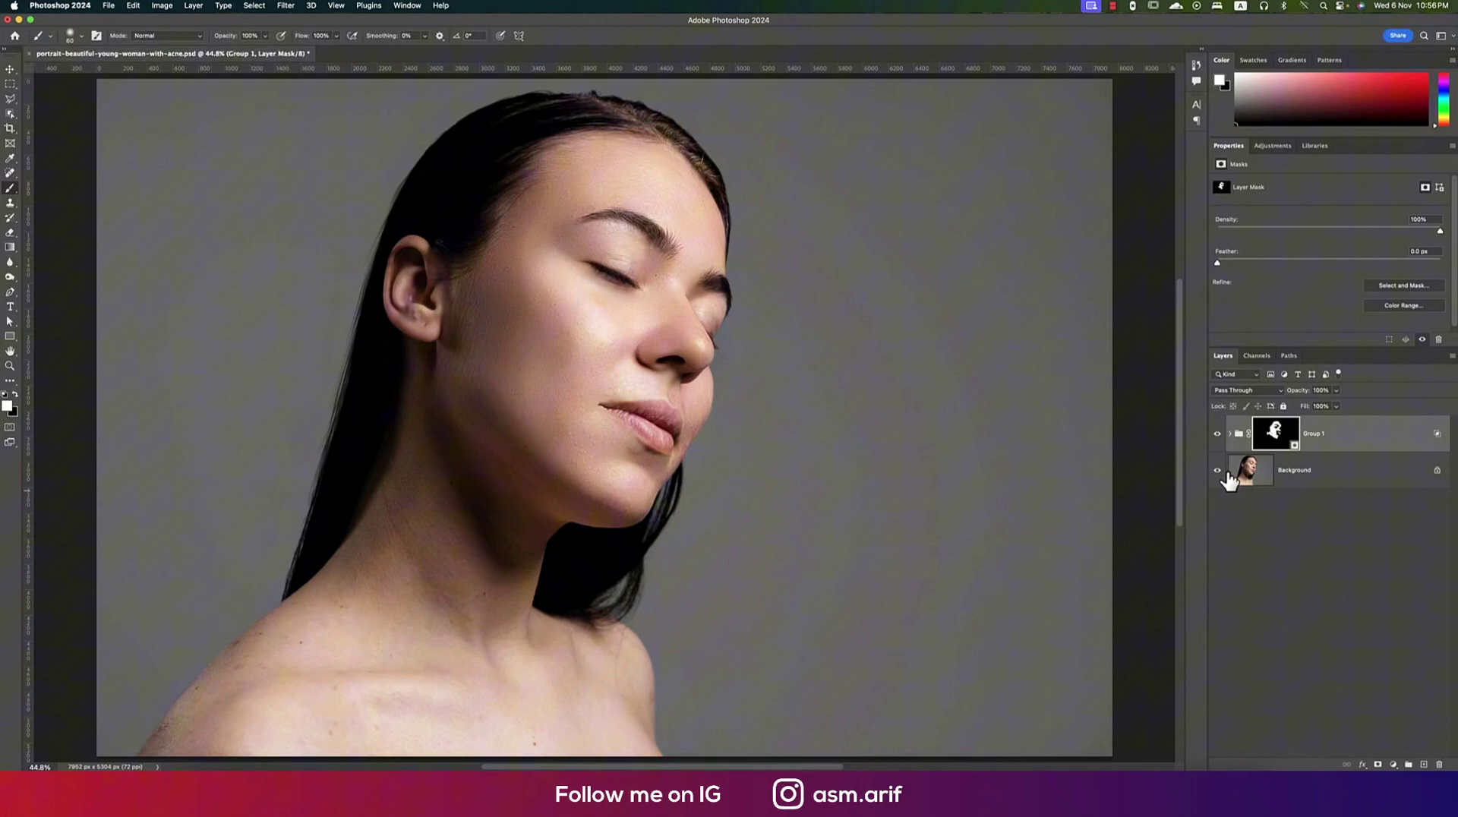
{"action": "left_click", "coordinate": [1218, 470], "text": "alt"}
{"action": "left_click", "coordinate": [1218, 471], "text": "alt"}
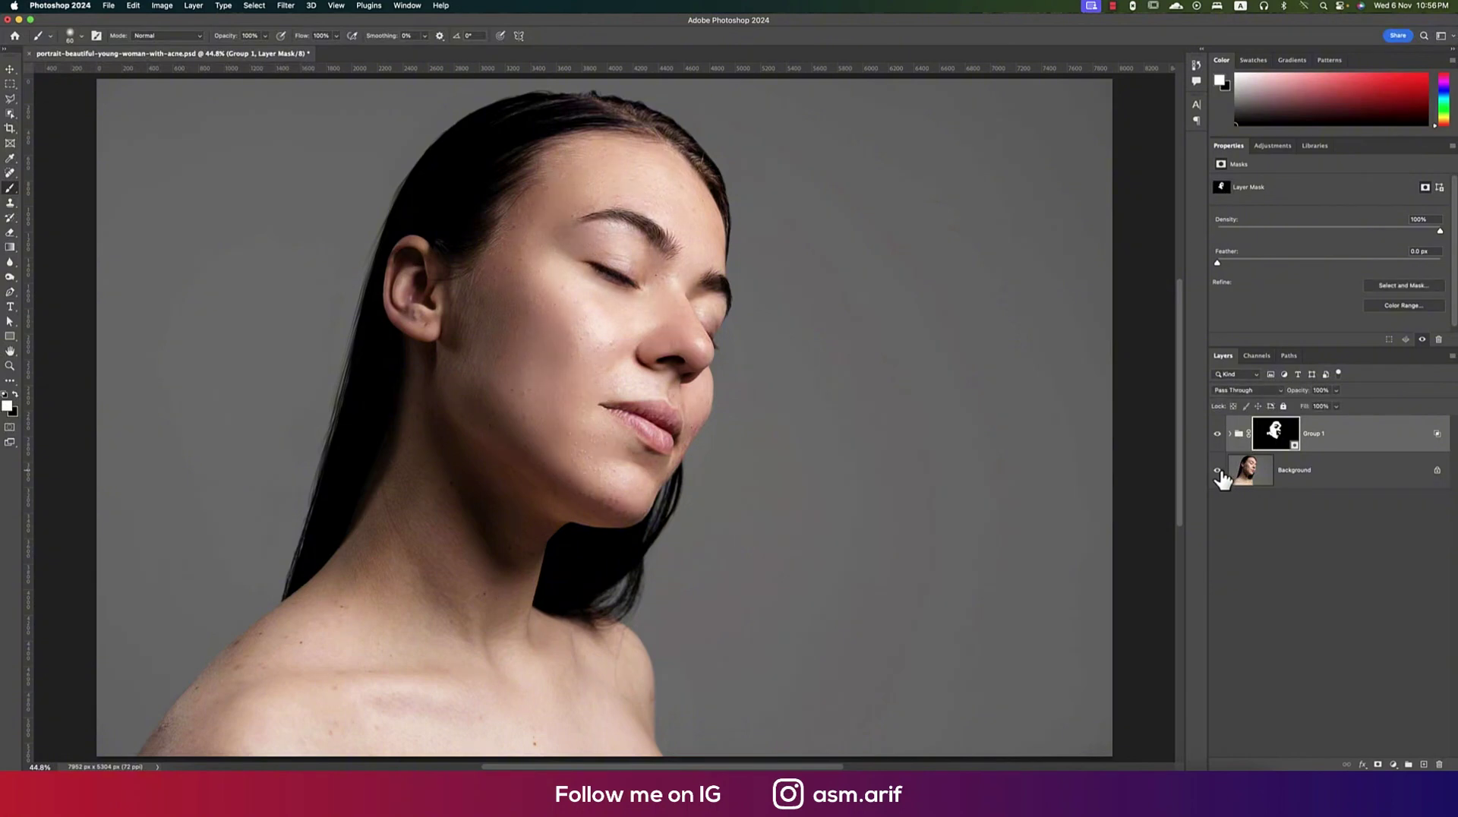